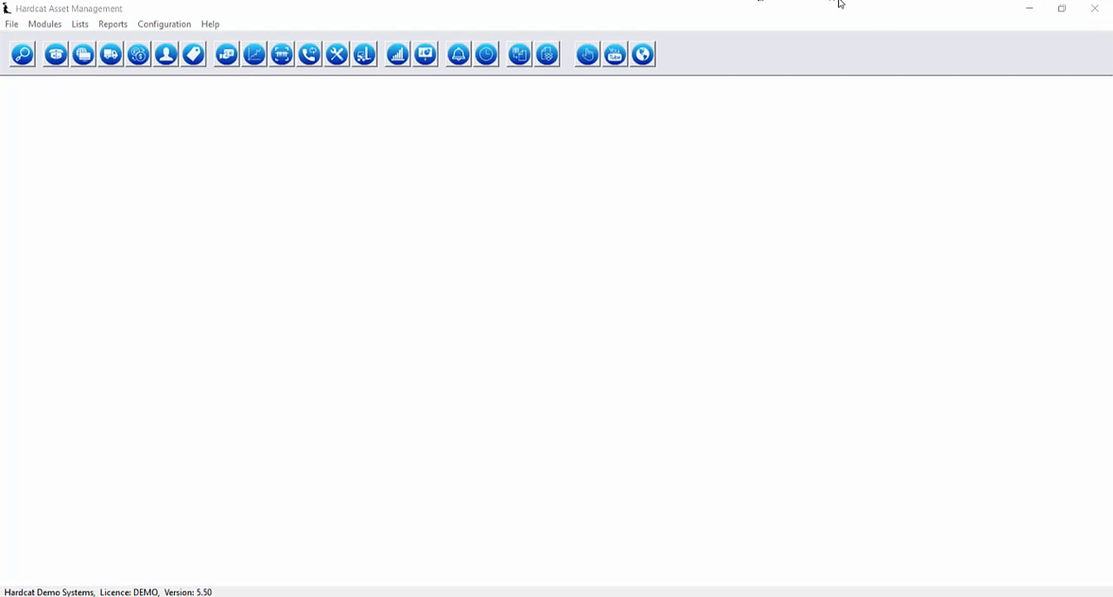
Open the list of roles and view the role report for the Read Only role, closing the report when done.
{"action": "left_click", "coordinate": [12, 25]}
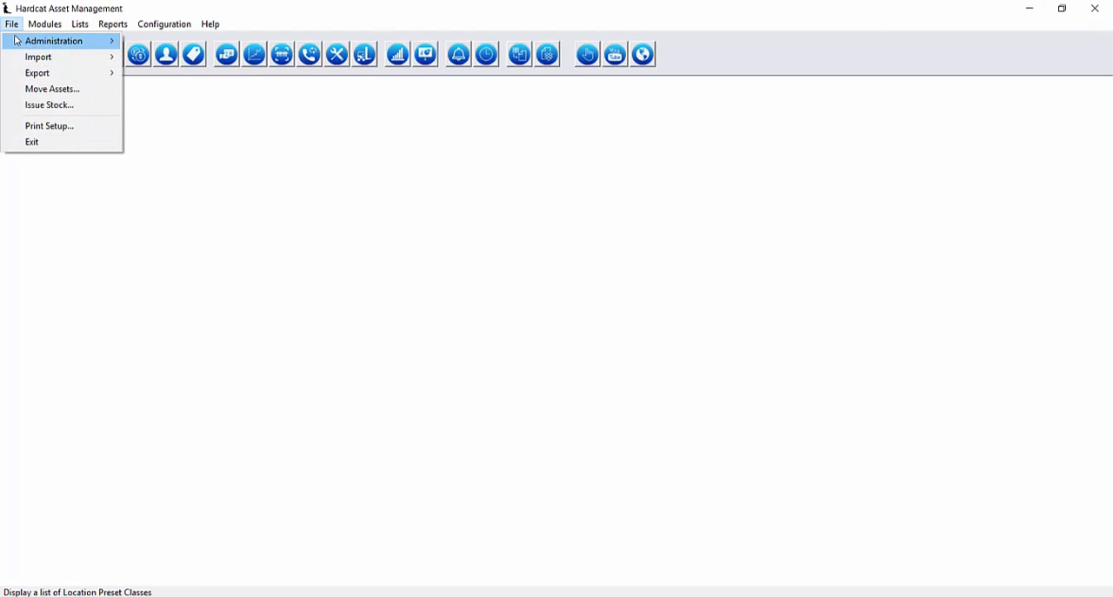
{"action": "mouse_move", "coordinate": [18, 41]}
{"action": "left_click", "coordinate": [184, 179]}
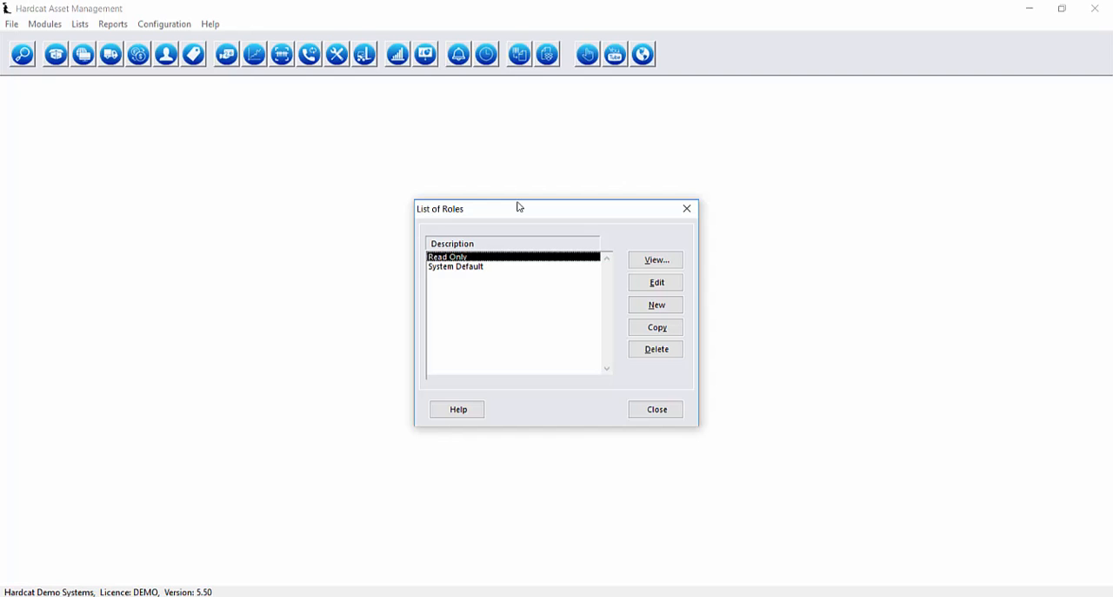
{"action": "left_click", "coordinate": [651, 261]}
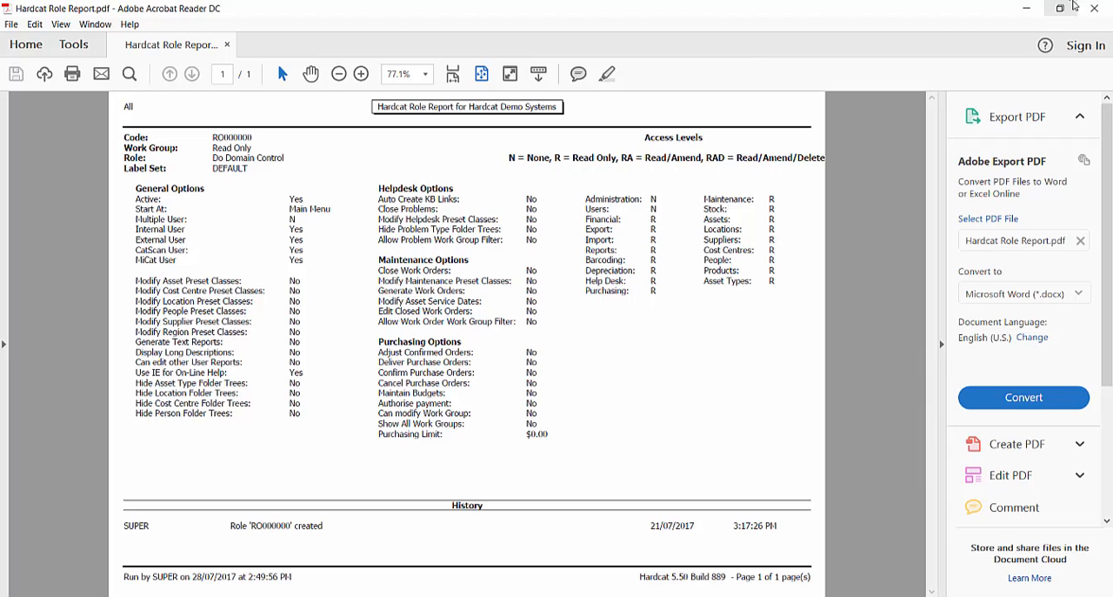
{"action": "left_click", "coordinate": [1094, 7]}
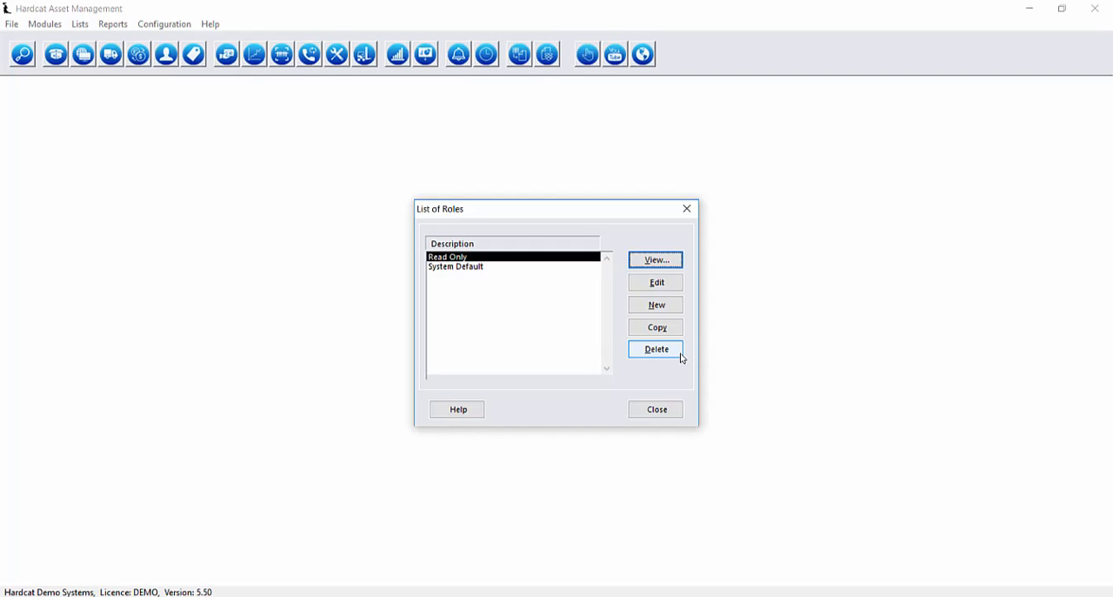
Create a new role with the description "Read Only Reporting".
{"action": "left_click", "coordinate": [657, 304]}
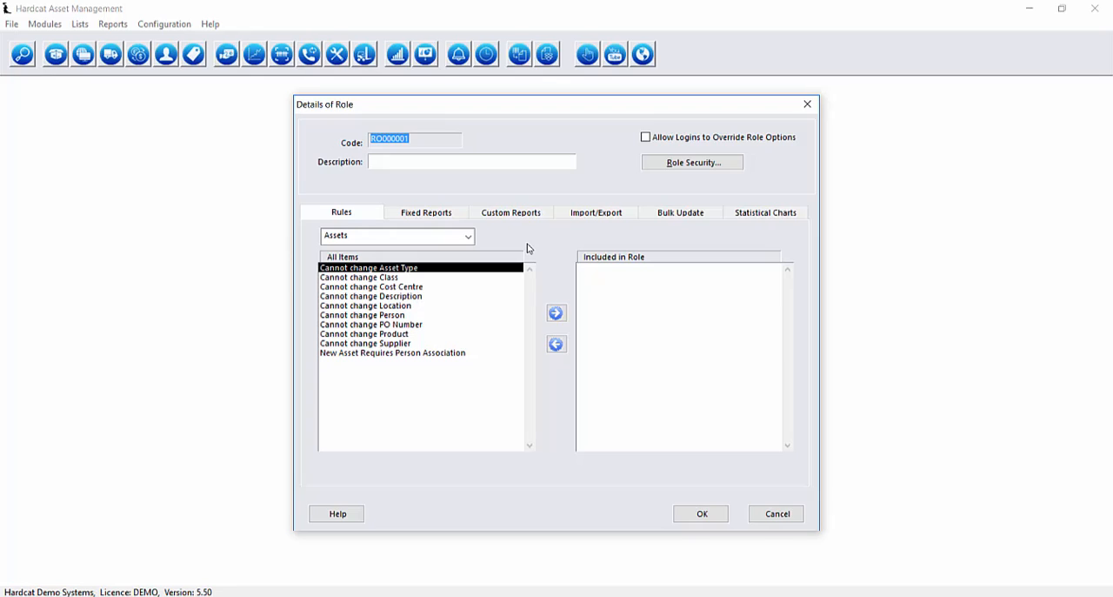
{"action": "left_click", "coordinate": [469, 160]}
{"action": "type", "text": "Read Only Reporting"}
Include the General fixed reports Attached Files, Base Statistics, Regions and Standard Lists in the role.
{"action": "left_click", "coordinate": [444, 213]}
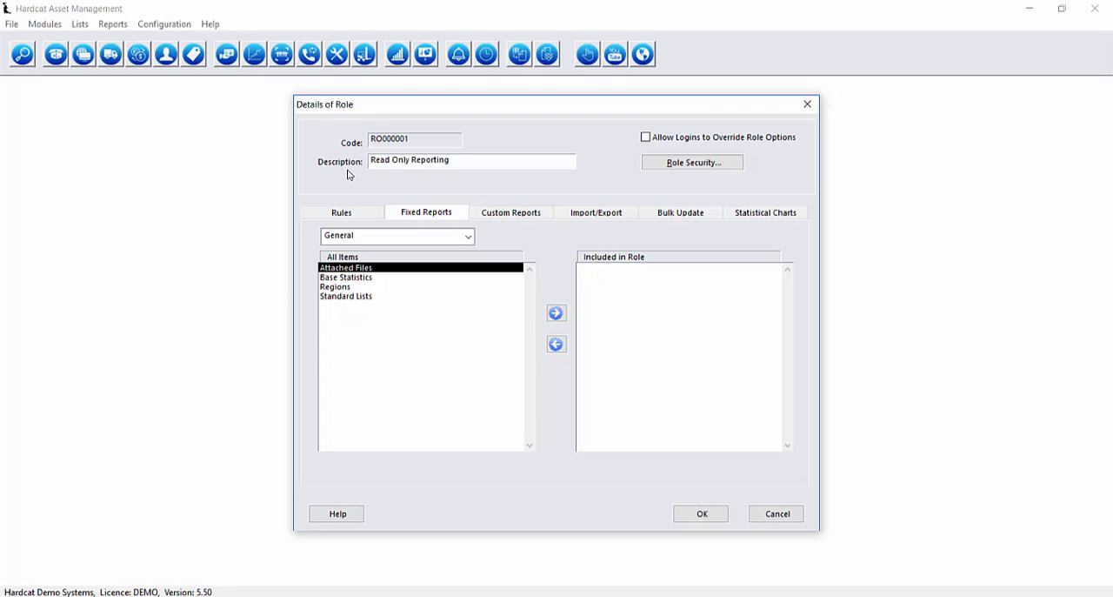
{"action": "left_click", "coordinate": [468, 236]}
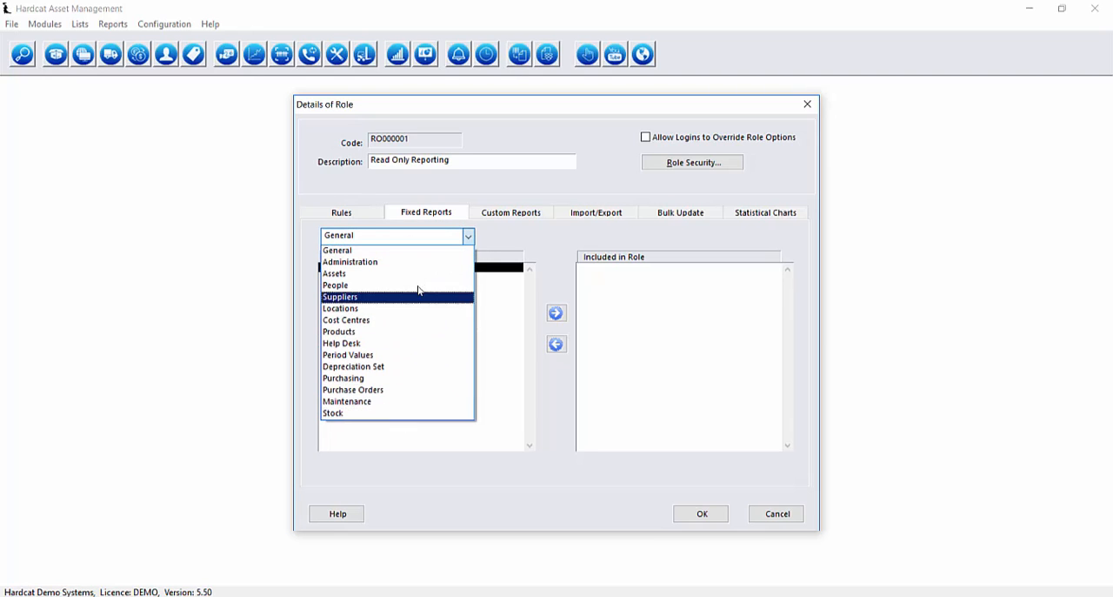
{"action": "left_click", "coordinate": [348, 250]}
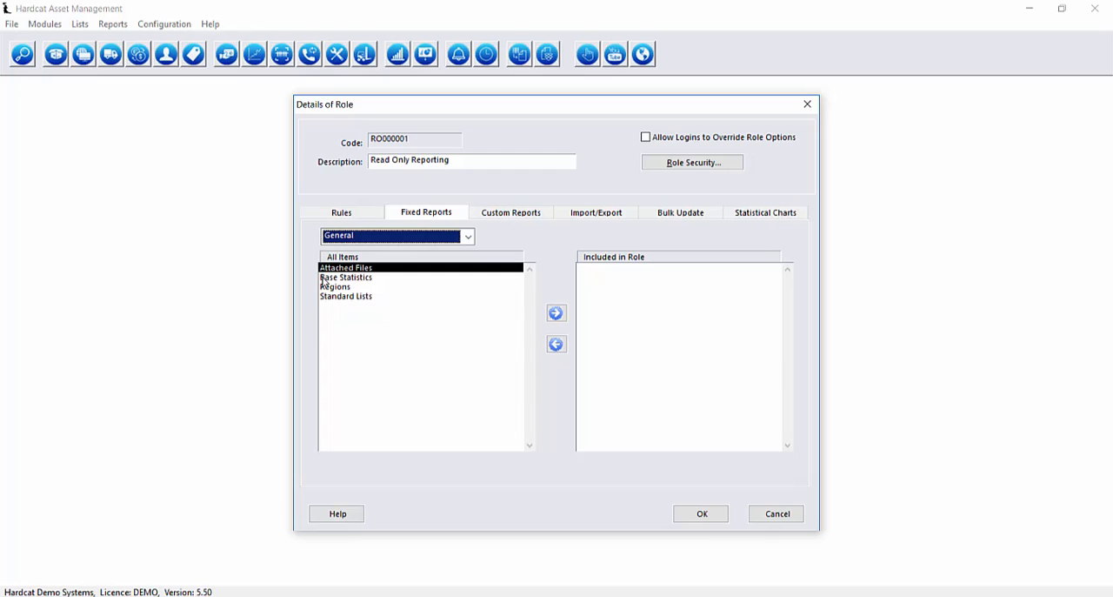
{"action": "left_click", "coordinate": [555, 313]}
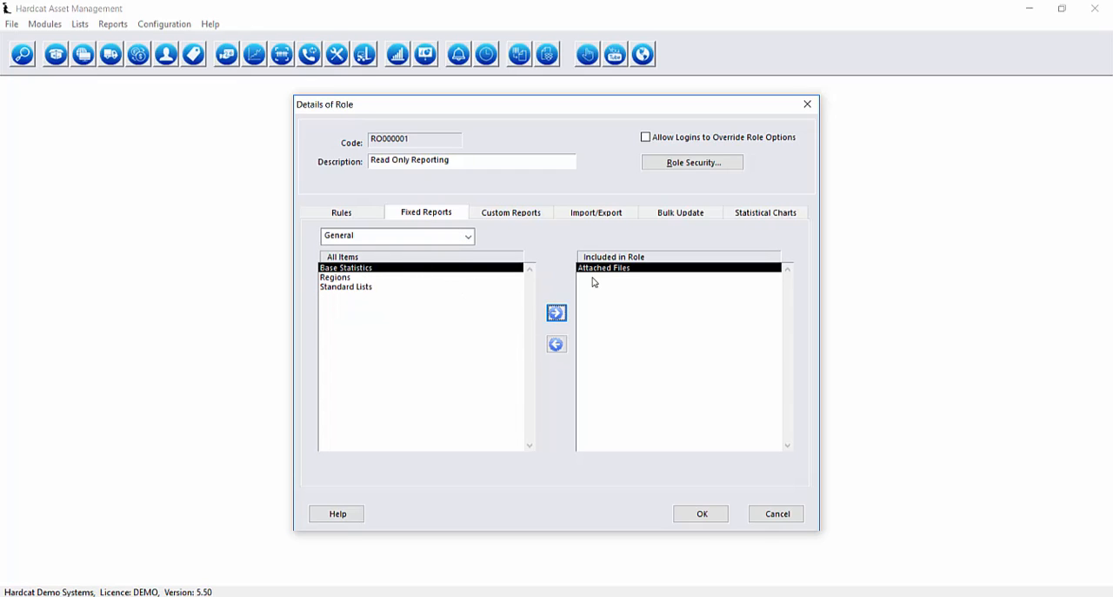
{"action": "left_click", "coordinate": [556, 313]}
{"action": "double_click", "coordinate": [555, 313]}
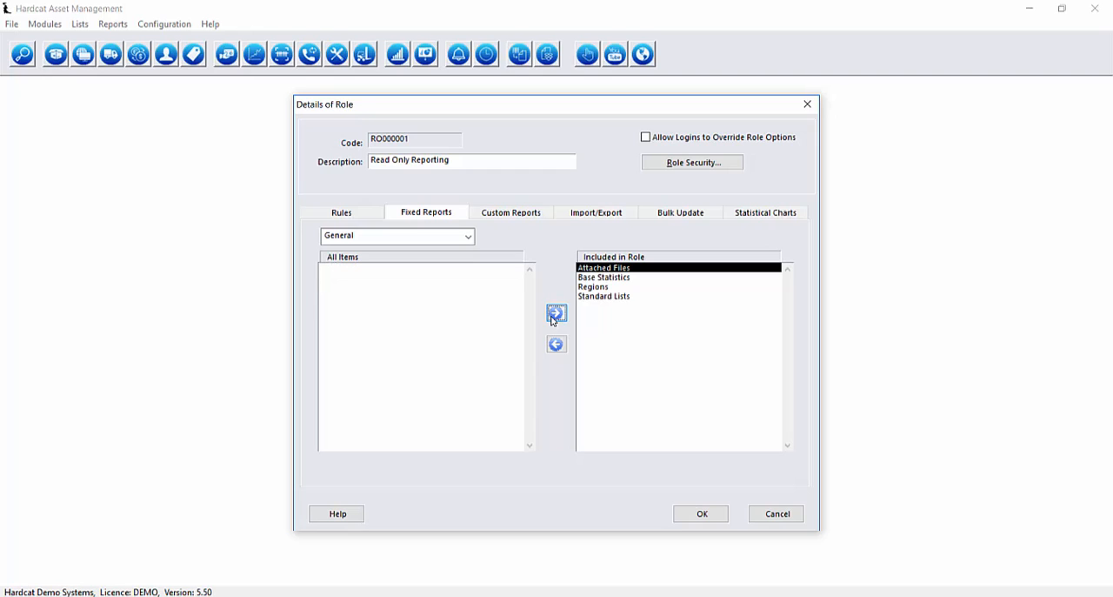
Include the Assets fixed reports for asset movement by cost centre, by location and by person in the role.
{"action": "left_click", "coordinate": [452, 237]}
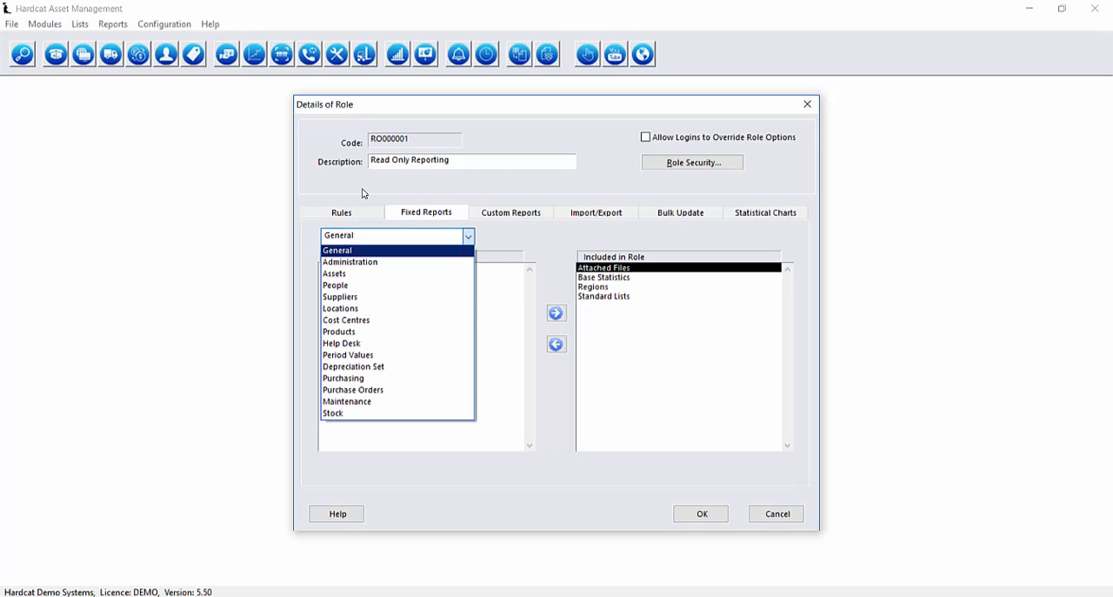
{"action": "left_click", "coordinate": [445, 275]}
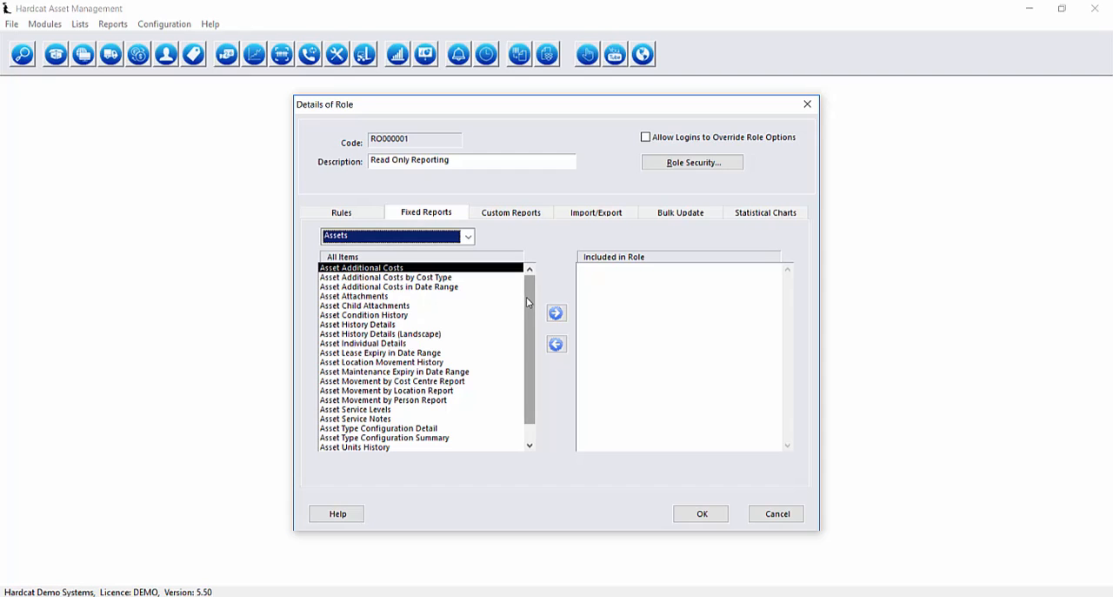
{"action": "mouse_move", "coordinate": [528, 298]}
{"action": "left_mouse_down"}
{"action": "mouse_move", "coordinate": [529, 273]}
{"action": "mouse_move", "coordinate": [530, 294]}
{"action": "left_mouse_up"}
{"action": "left_click", "coordinate": [439, 371]}
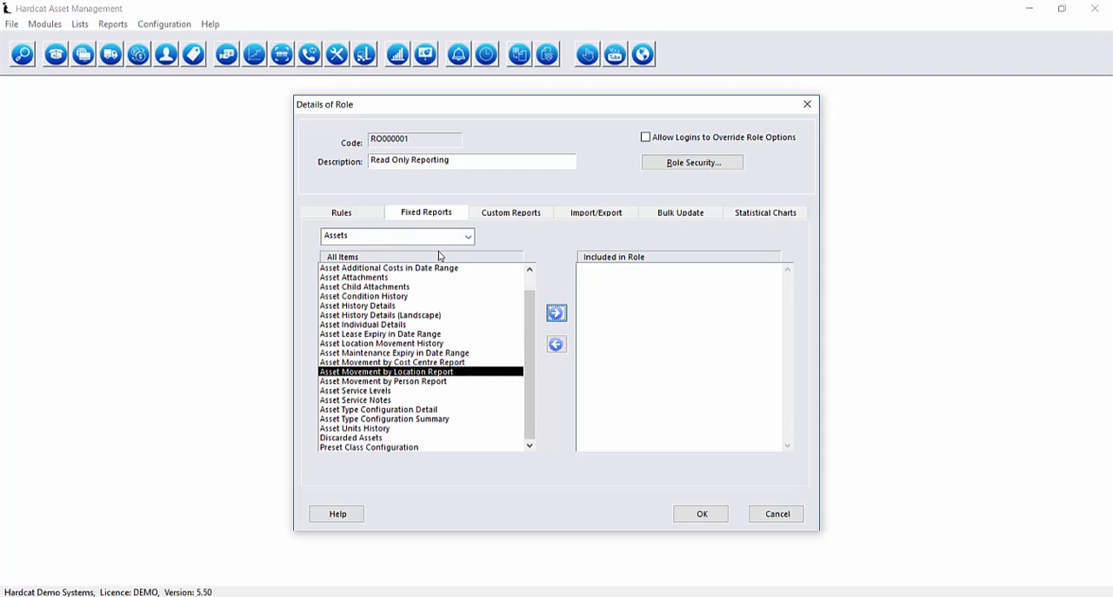
{"action": "left_click", "coordinate": [557, 313]}
{"action": "left_click", "coordinate": [557, 312]}
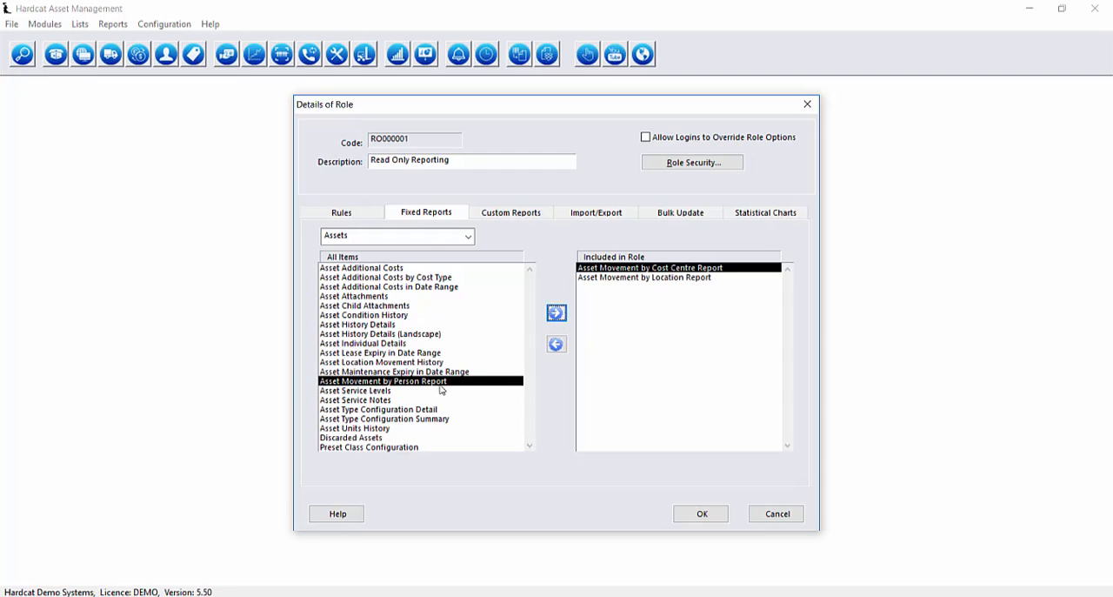
{"action": "left_click", "coordinate": [557, 313]}
Add the Asset Child Attachments report and the three Asset Additional Costs reports (overall, by Cost Type, in Date Range) to the role.
{"action": "left_click", "coordinate": [432, 308]}
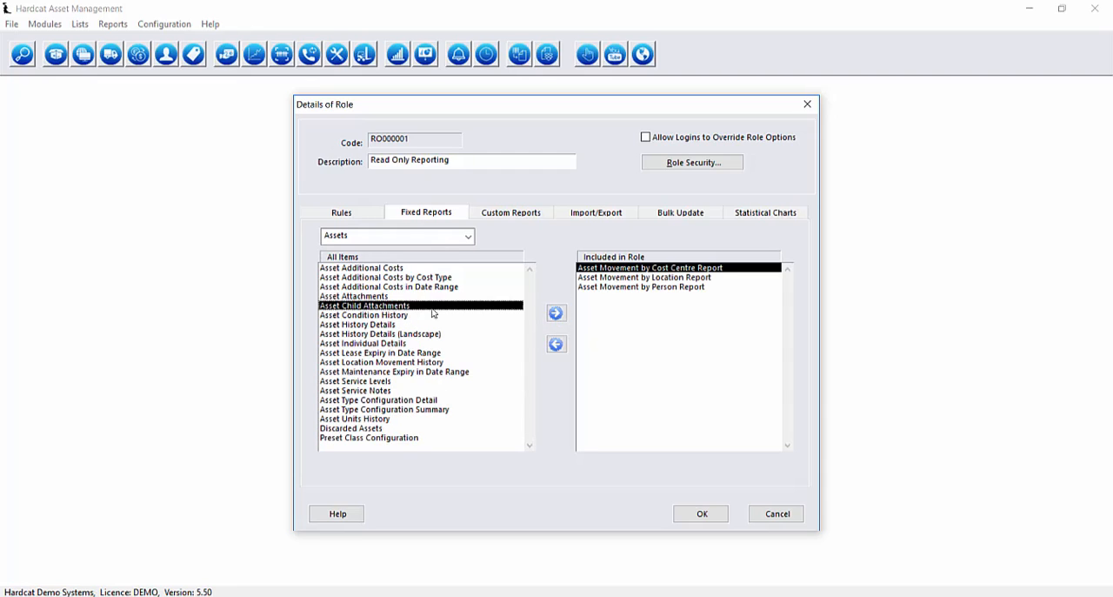
{"action": "left_click", "coordinate": [557, 312]}
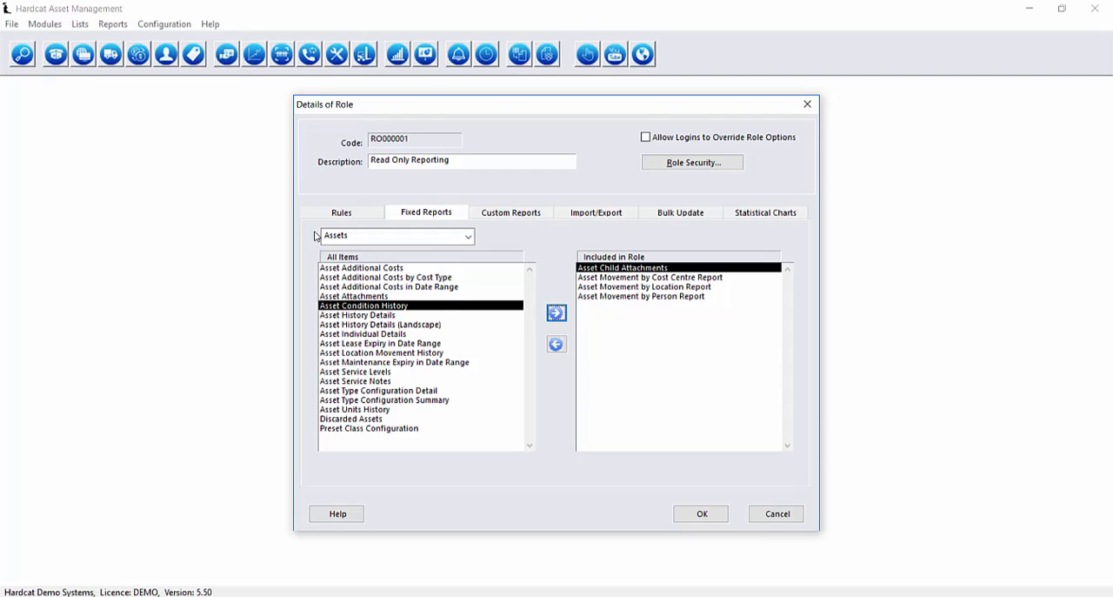
{"action": "left_click", "coordinate": [365, 267]}
{"action": "left_click", "coordinate": [557, 312]}
{"action": "left_click", "coordinate": [557, 313]}
{"action": "left_click", "coordinate": [556, 314]}
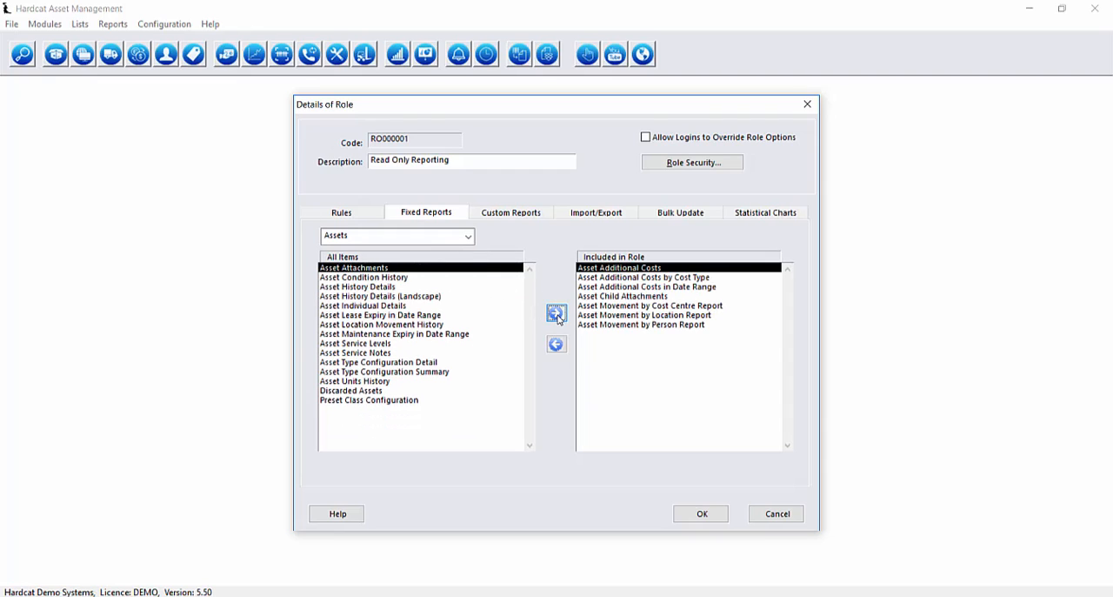
Review which fixed reports are available in the People and Period Values categories.
{"action": "left_click", "coordinate": [468, 236]}
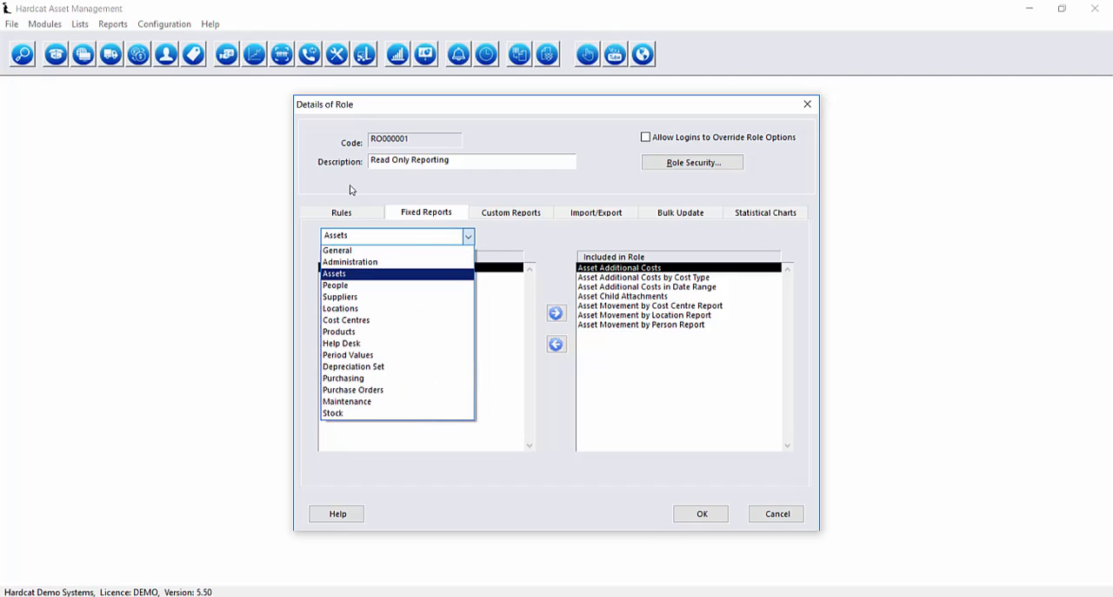
{"action": "left_click", "coordinate": [425, 286]}
{"action": "left_click", "coordinate": [439, 240]}
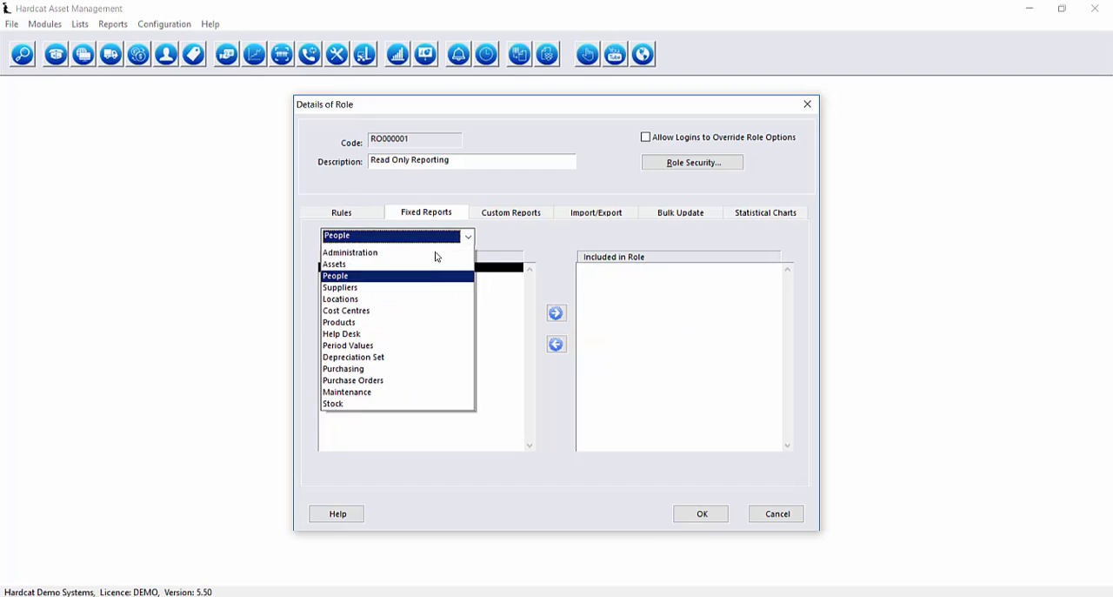
{"action": "left_click", "coordinate": [340, 235]}
{"action": "left_click", "coordinate": [418, 357]}
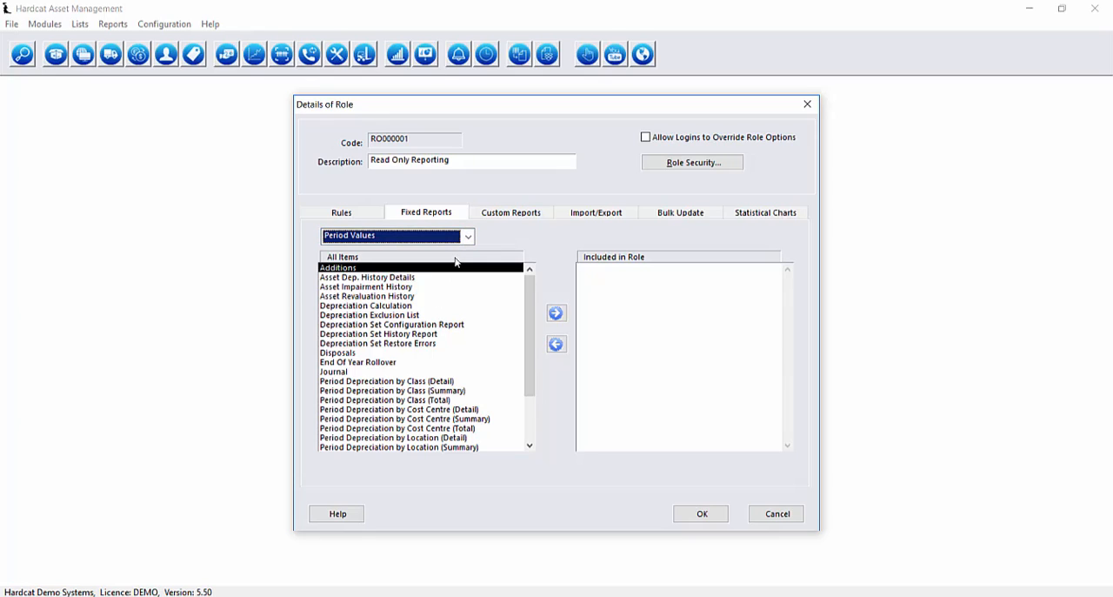
Include the Insurance & Replacement Value Report from the Assets custom reports in the role.
{"action": "left_click", "coordinate": [526, 217]}
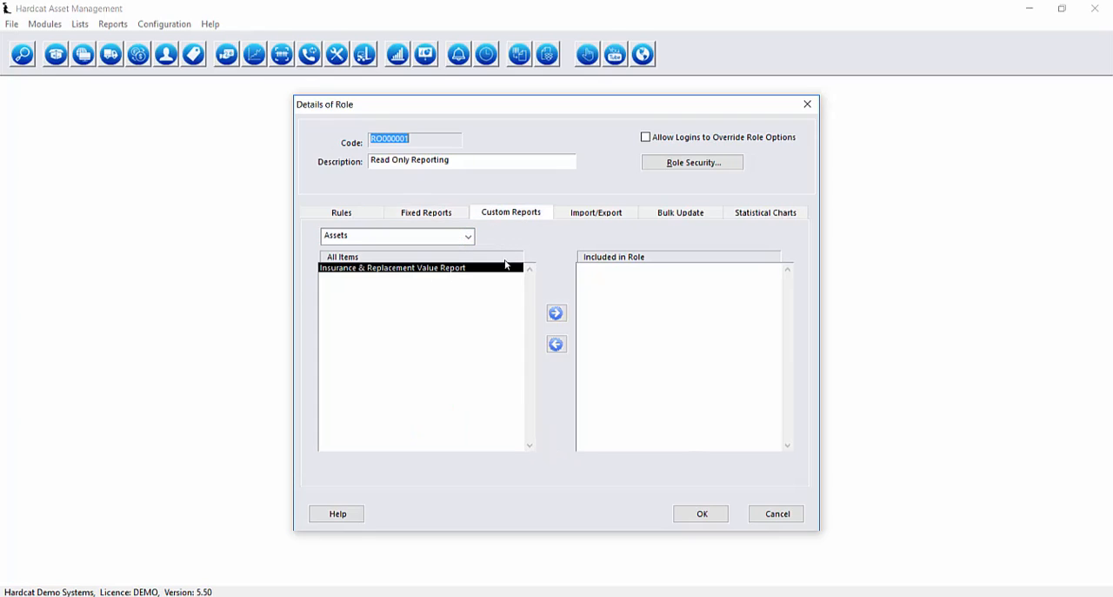
{"action": "left_click", "coordinate": [461, 240]}
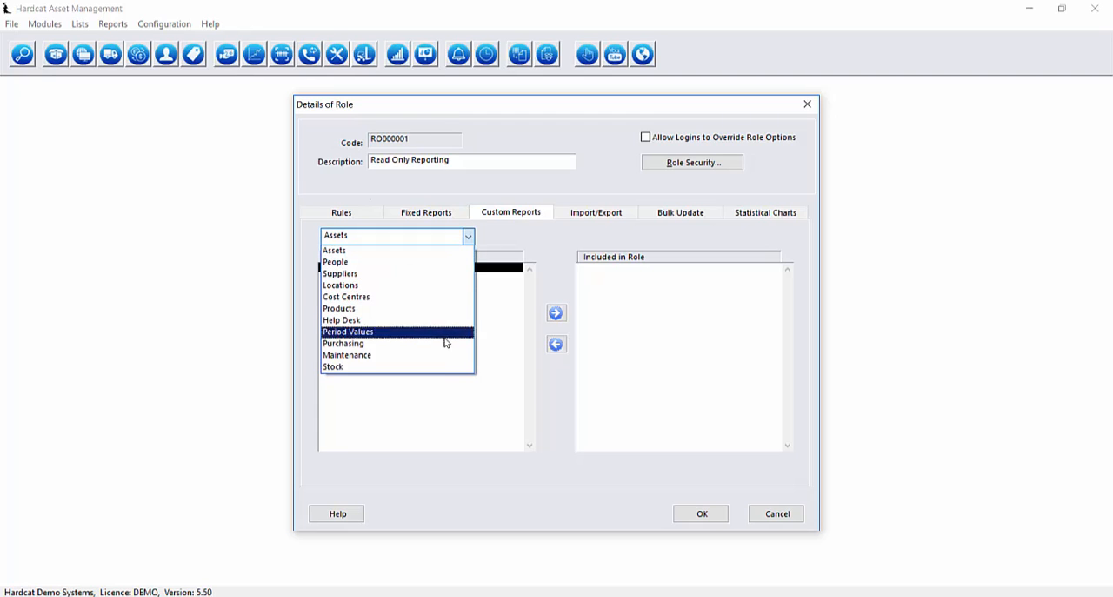
{"action": "left_click", "coordinate": [522, 243]}
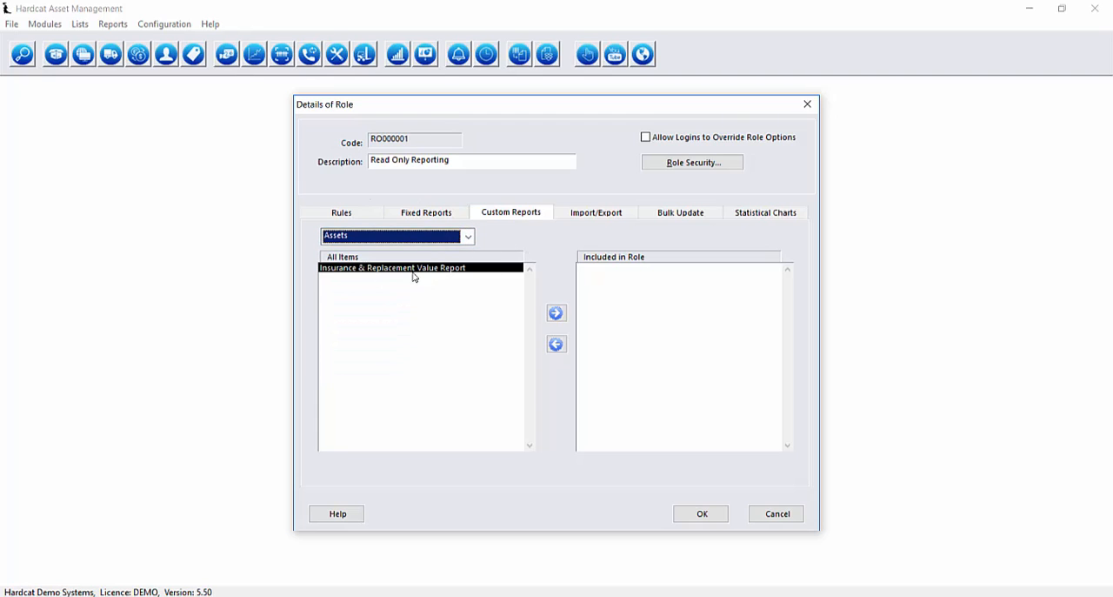
{"action": "left_click", "coordinate": [556, 314]}
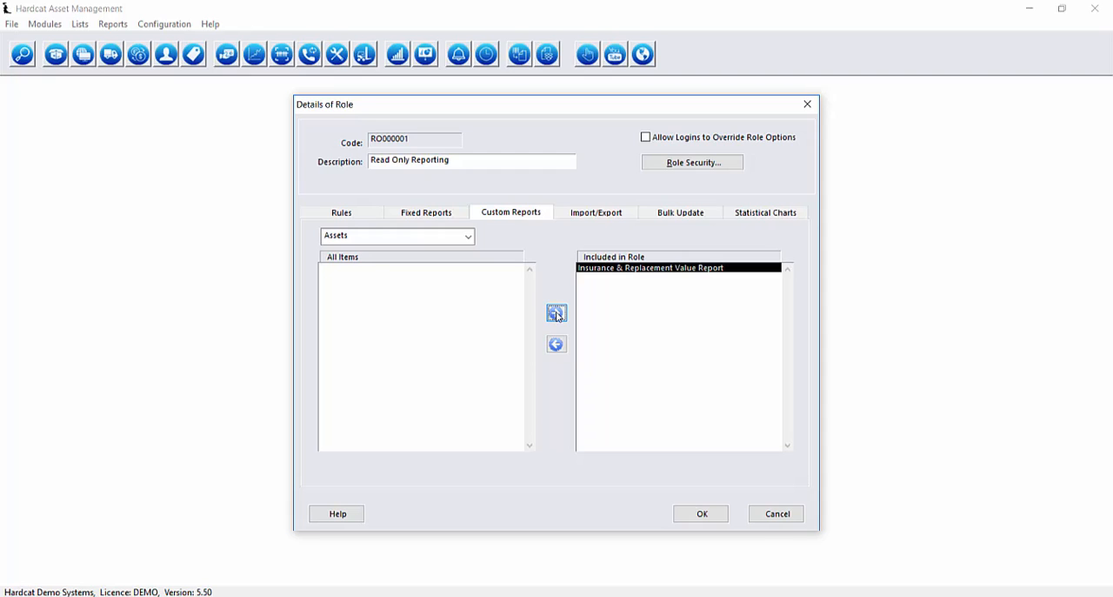
Include the Assets import/export items Additional Cost import/export, Asset Barcode Import and Asset by Location in the role.
{"action": "left_click", "coordinate": [614, 217]}
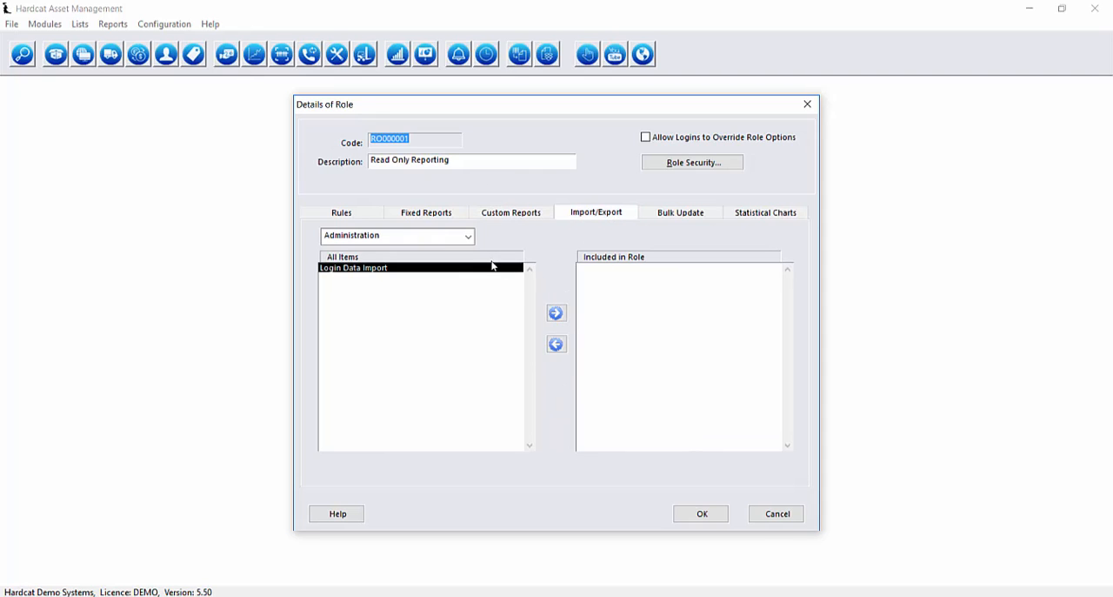
{"action": "left_click", "coordinate": [468, 235]}
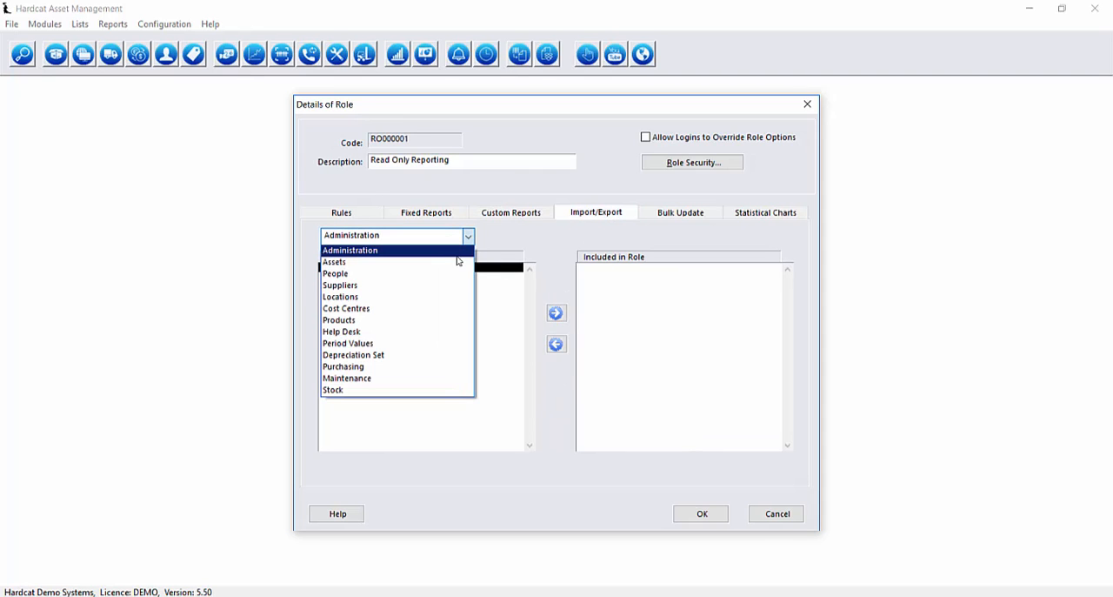
{"action": "left_click", "coordinate": [454, 262]}
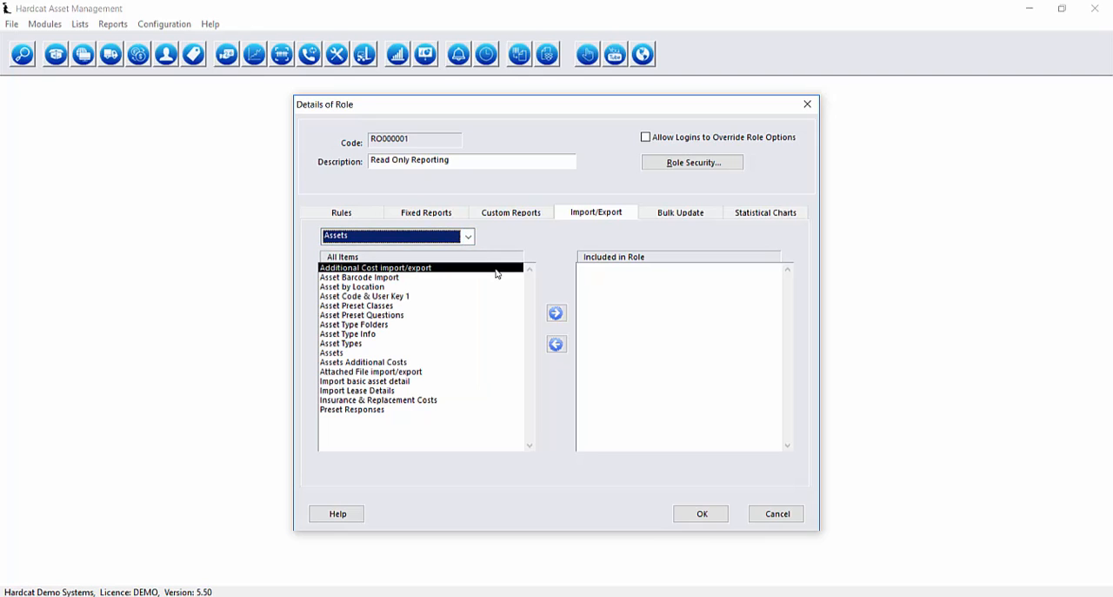
{"action": "left_click", "coordinate": [556, 312]}
{"action": "left_click", "coordinate": [556, 312]}
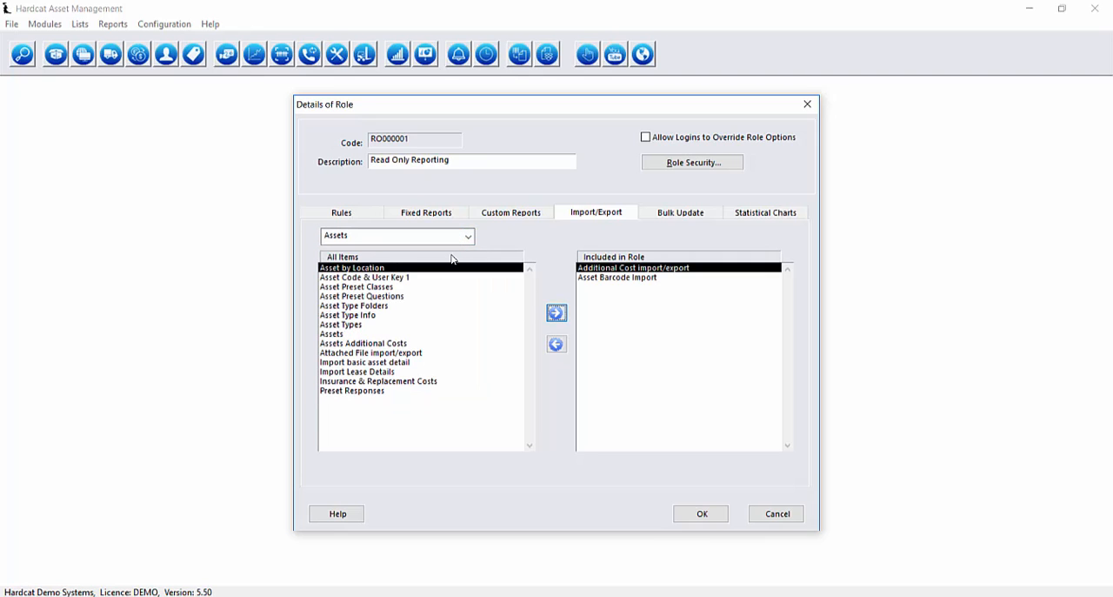
Include the Assets statistical charts Asset Quantity By Cost Centre, Asset Quantity by Location, Asset Quantity by Supplier and Assets by Condition in the role.
{"action": "left_click", "coordinate": [710, 214]}
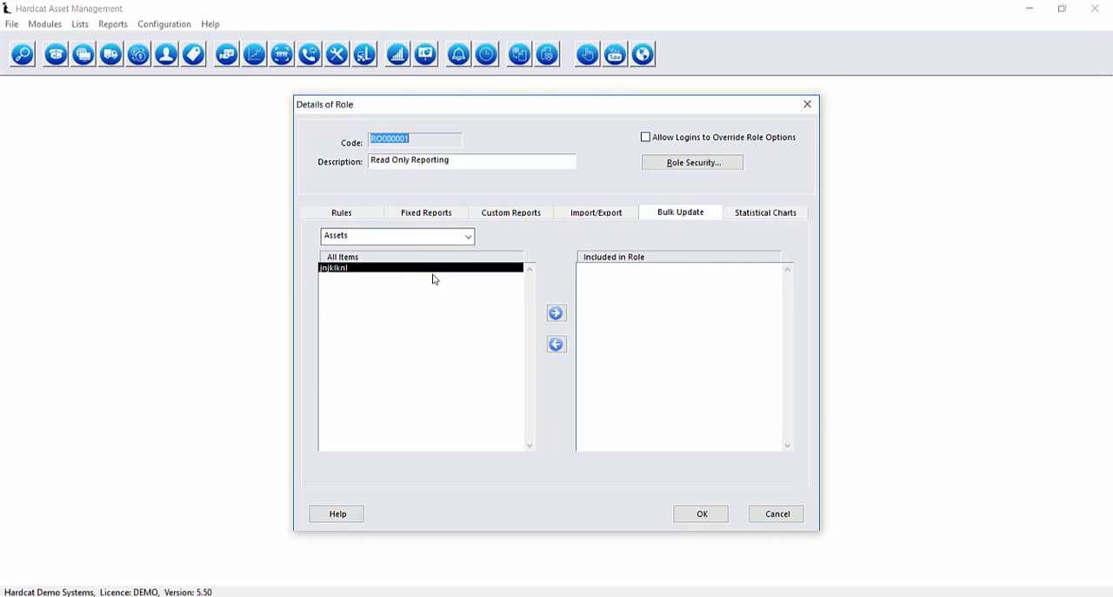
{"action": "left_click", "coordinate": [759, 218]}
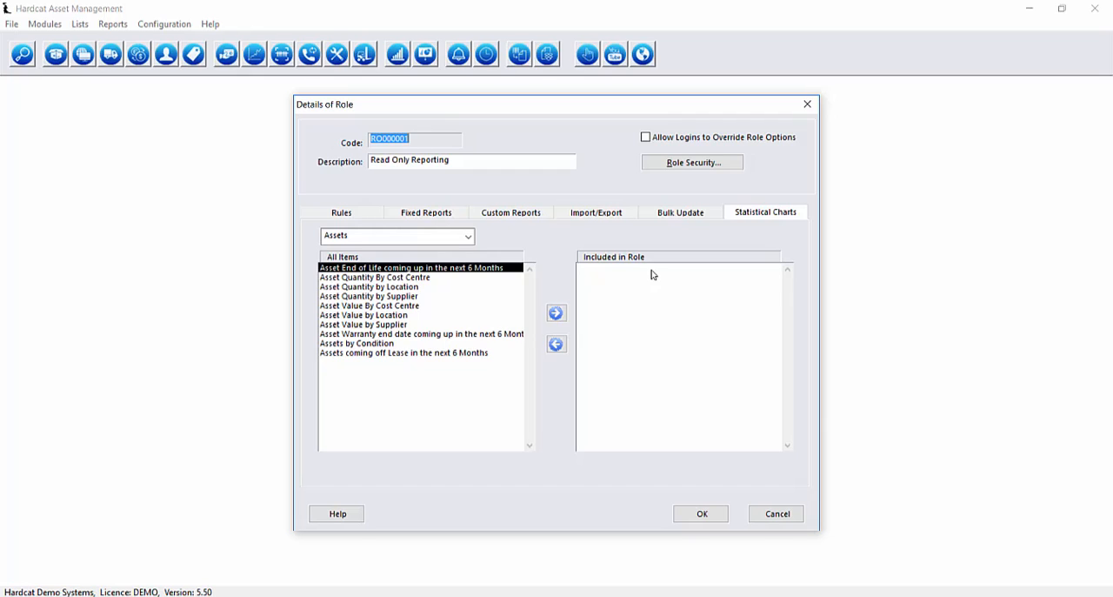
{"action": "left_click", "coordinate": [410, 286]}
{"action": "left_click", "coordinate": [554, 318]}
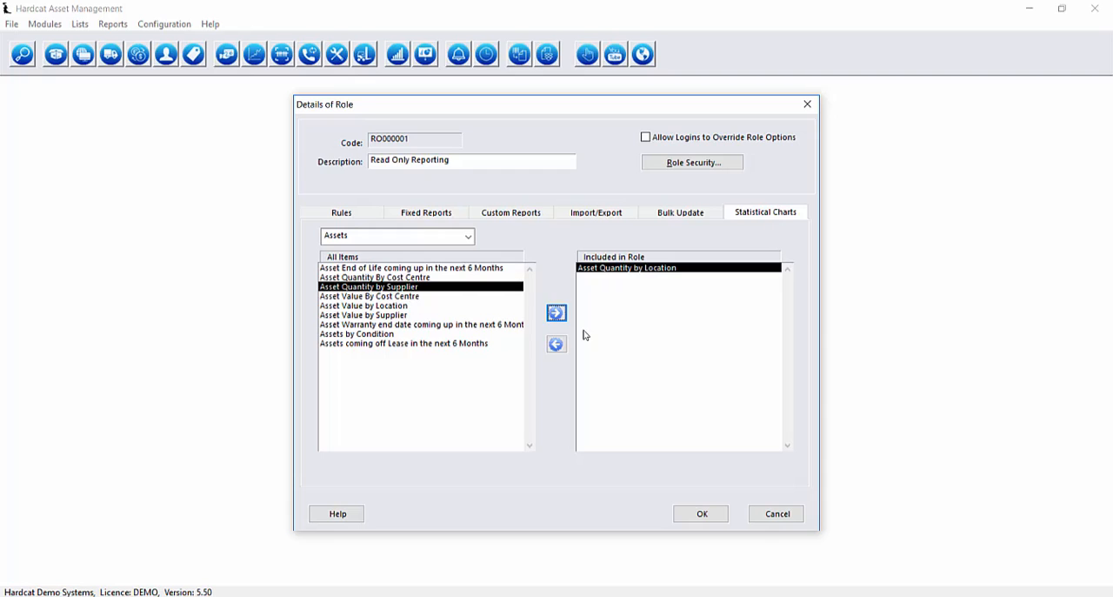
{"action": "left_click", "coordinate": [556, 315]}
{"action": "left_click", "coordinate": [416, 279]}
{"action": "left_click", "coordinate": [556, 315]}
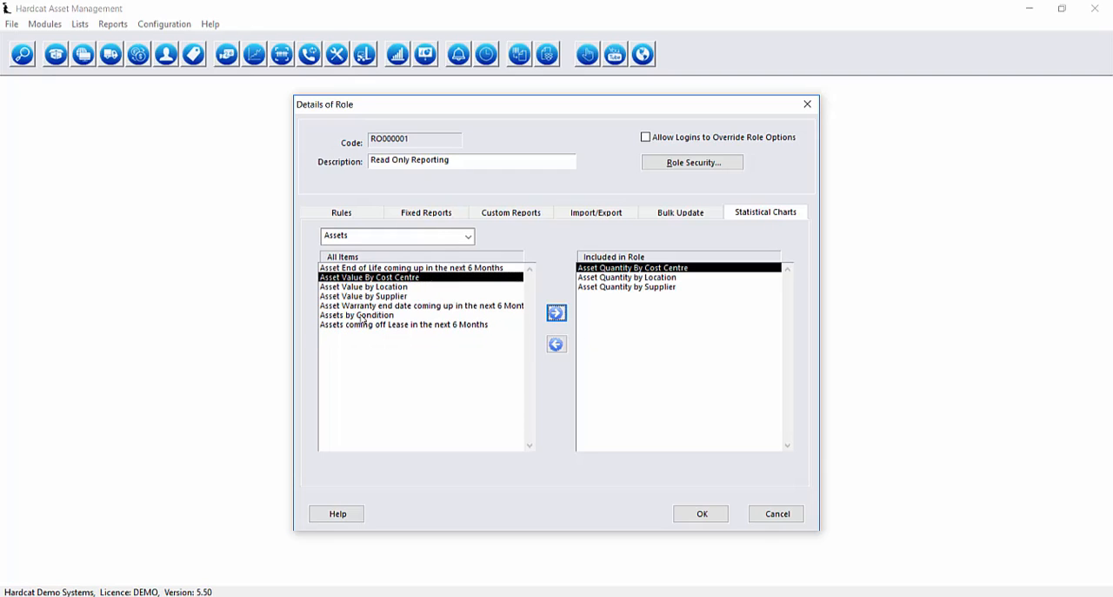
{"action": "left_click", "coordinate": [362, 315]}
{"action": "left_click", "coordinate": [554, 319]}
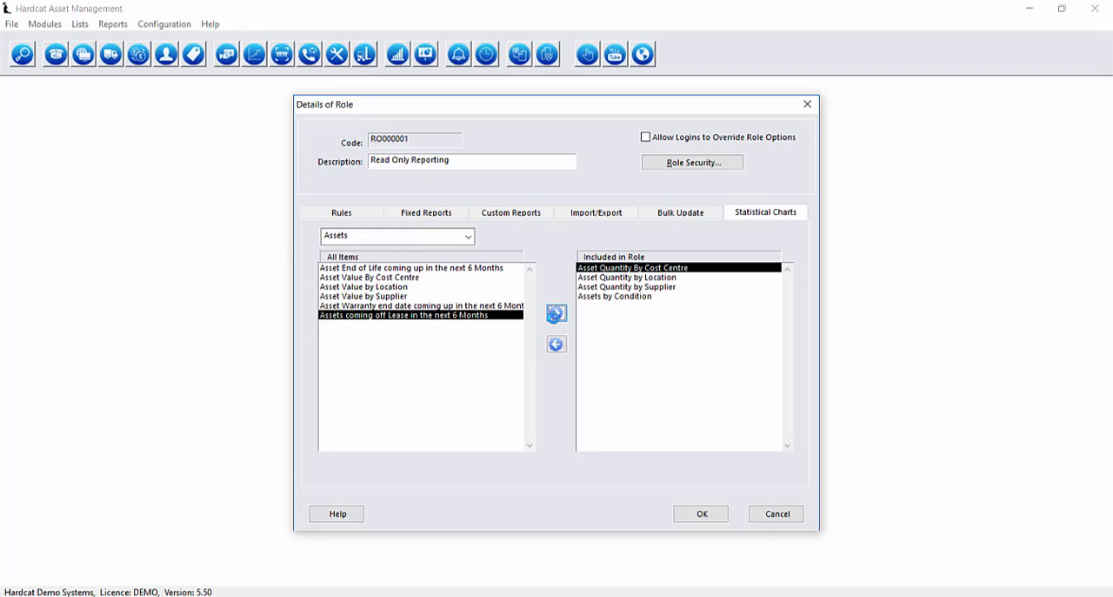
{"action": "left_click", "coordinate": [469, 236]}
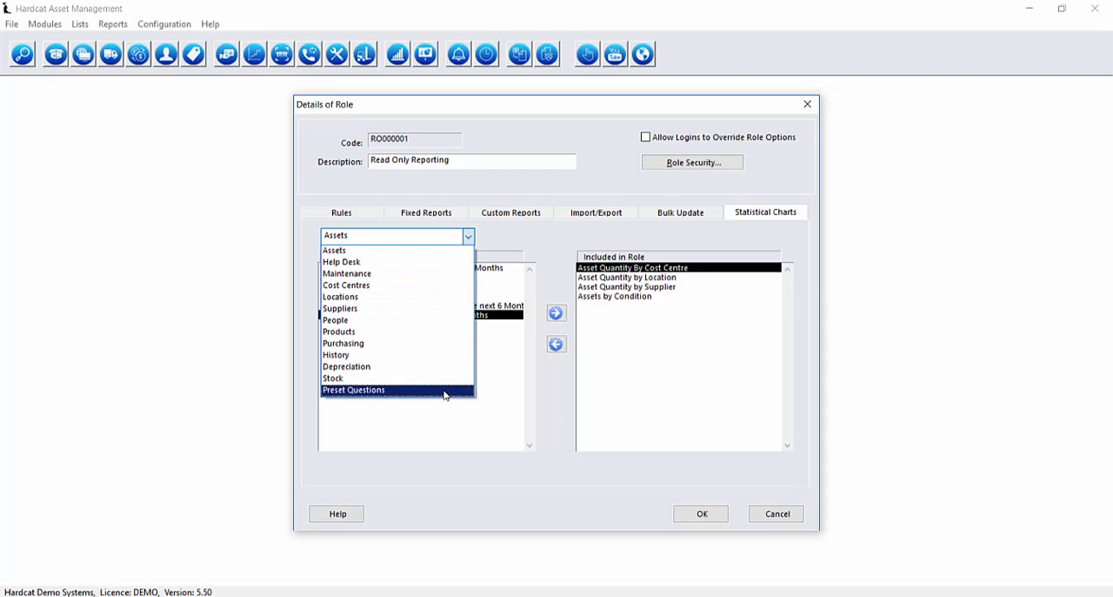
{"action": "left_click", "coordinate": [578, 252]}
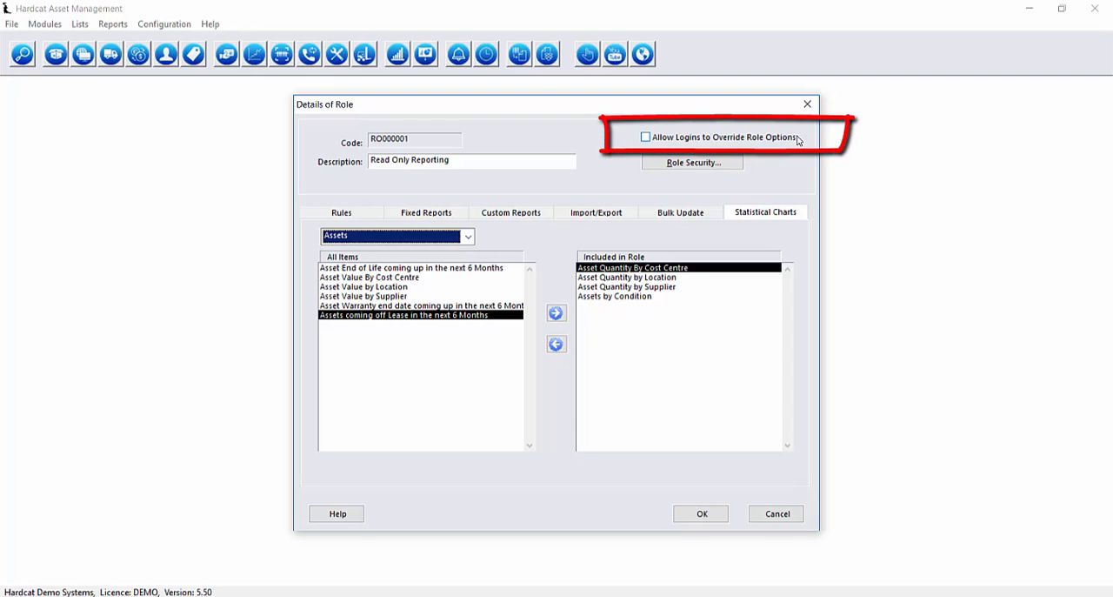
In the role's security settings, enable Enforce Password Policies, Password Never Expires, Active User, Multiple User and Internal User.
{"action": "left_click", "coordinate": [729, 165]}
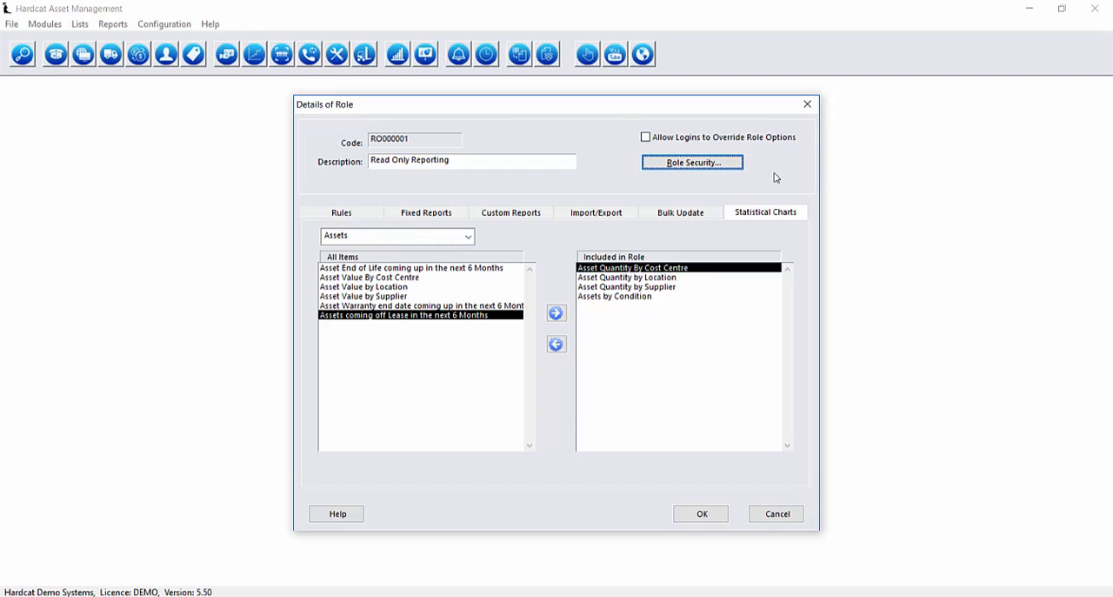
{"action": "left_click", "coordinate": [715, 171]}
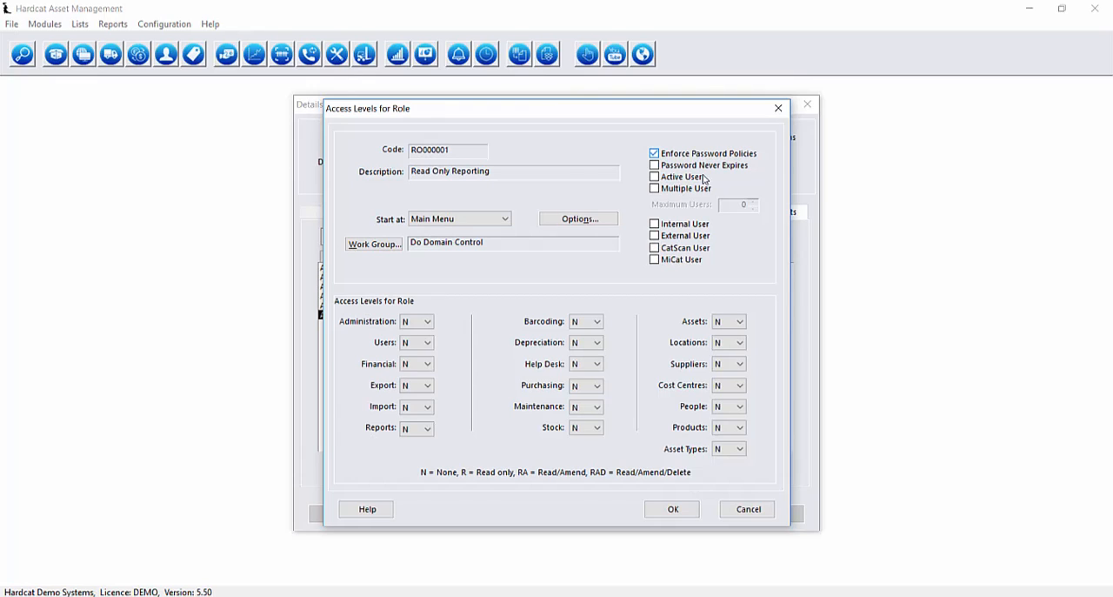
{"action": "left_click", "coordinate": [705, 158]}
{"action": "left_click", "coordinate": [706, 167]}
{"action": "left_click", "coordinate": [700, 191]}
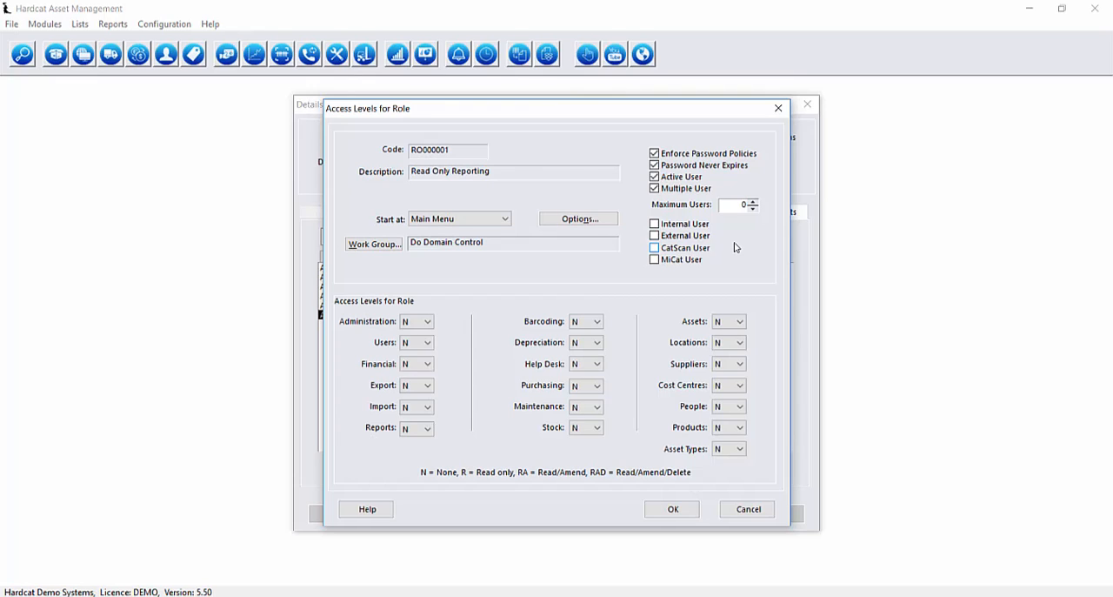
{"action": "left_click", "coordinate": [685, 226]}
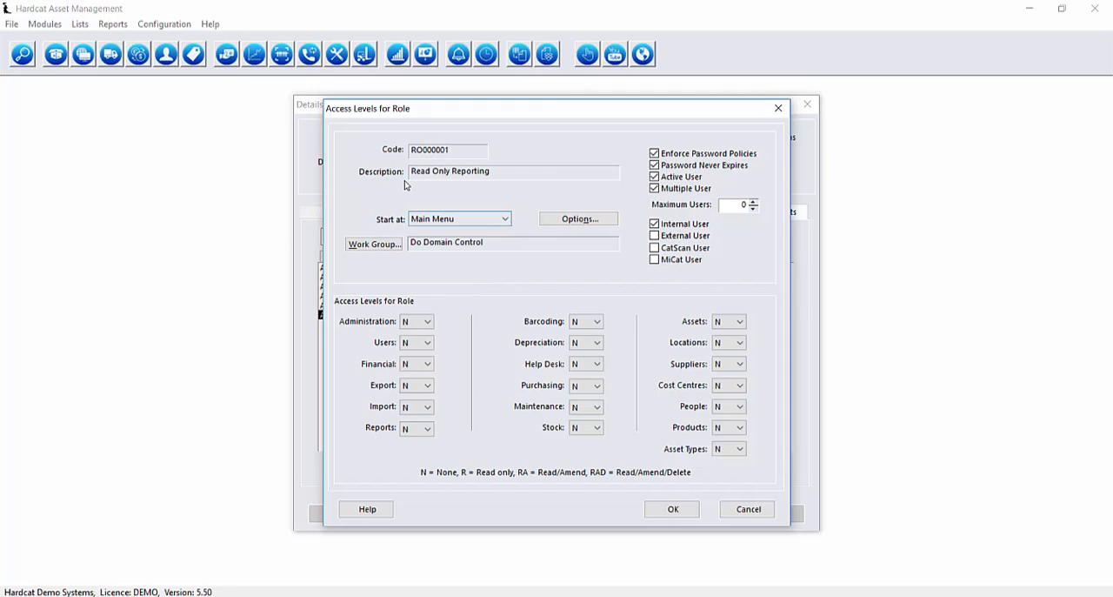
Review the starting screens available to the role and its general options.
{"action": "left_click", "coordinate": [501, 218]}
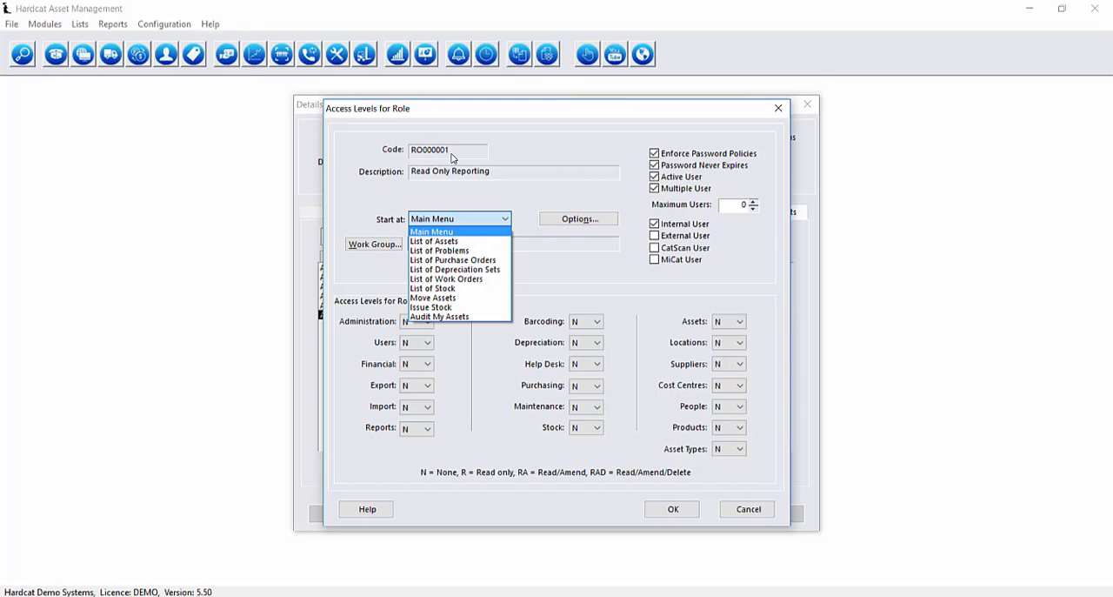
{"action": "left_click", "coordinate": [609, 222]}
{"action": "left_click", "coordinate": [396, 259]}
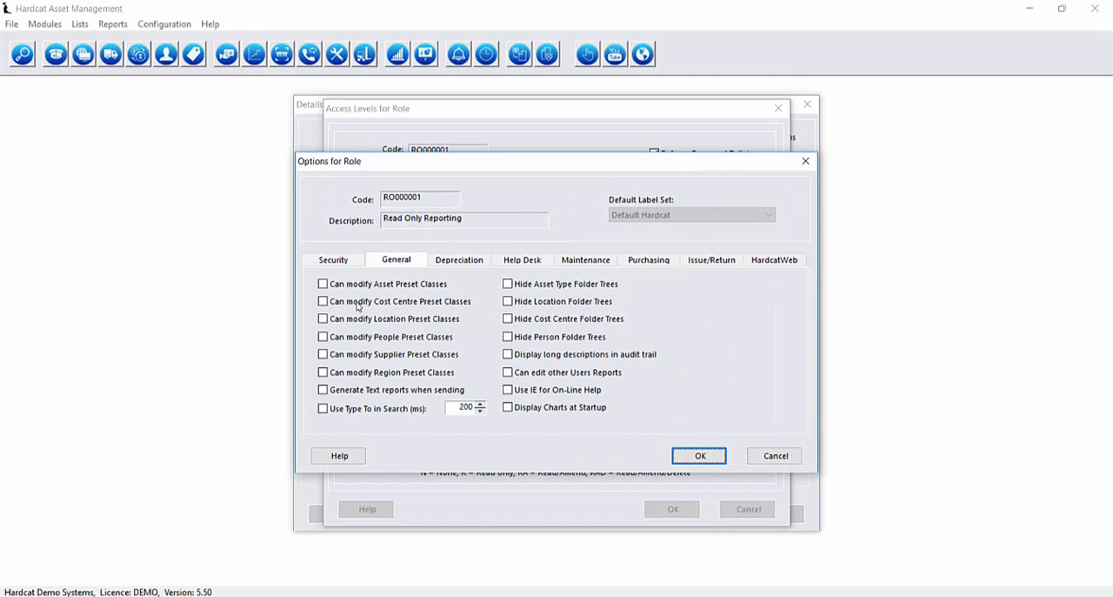
{"action": "left_click", "coordinate": [704, 458]}
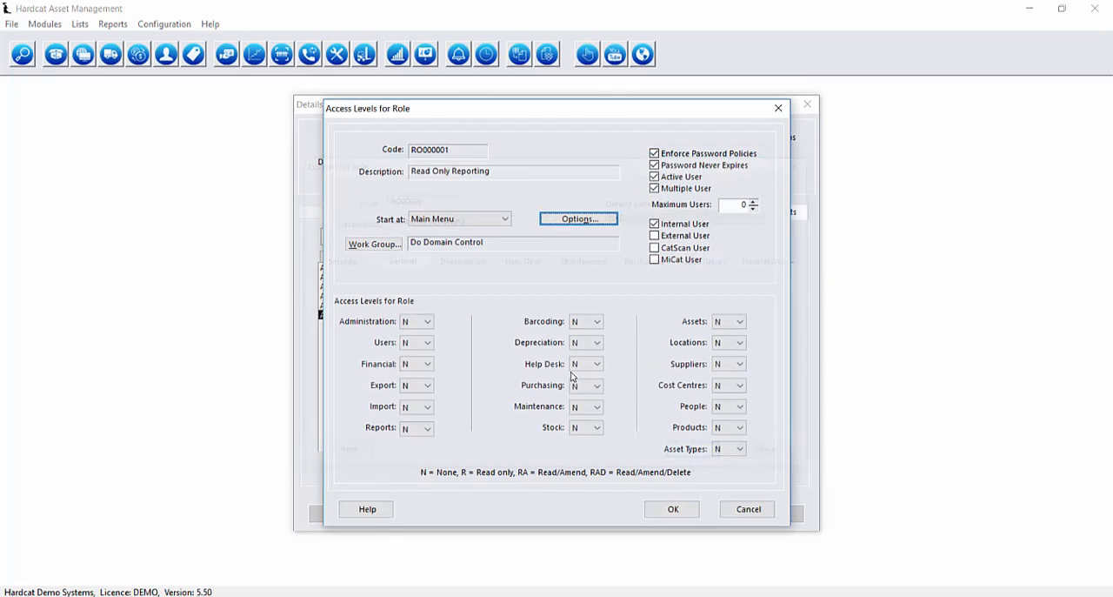
{"action": "left_click", "coordinate": [505, 218]}
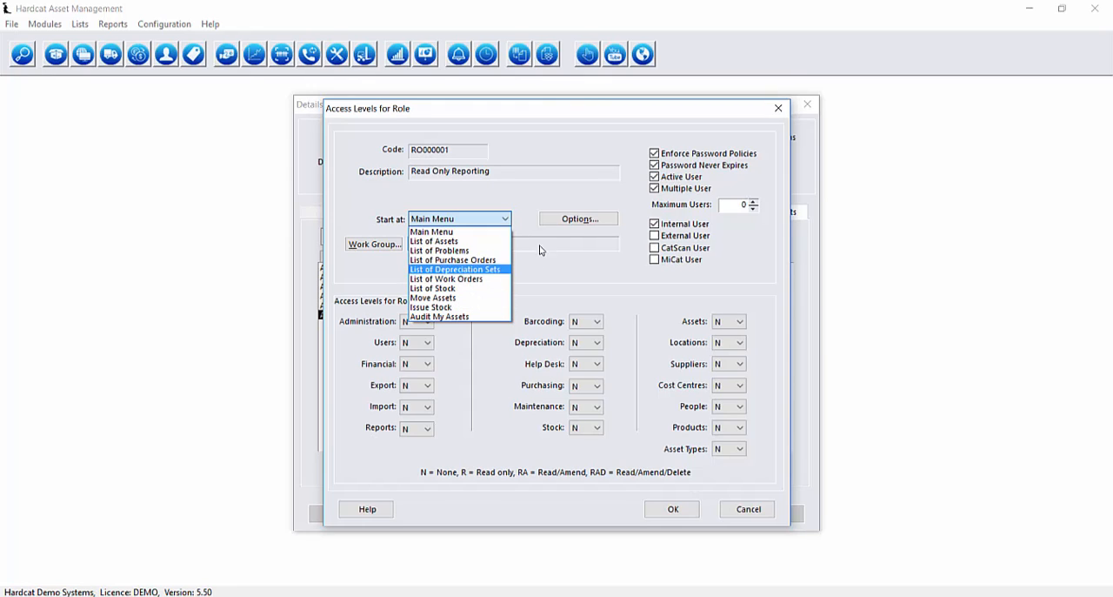
{"action": "left_click", "coordinate": [535, 218]}
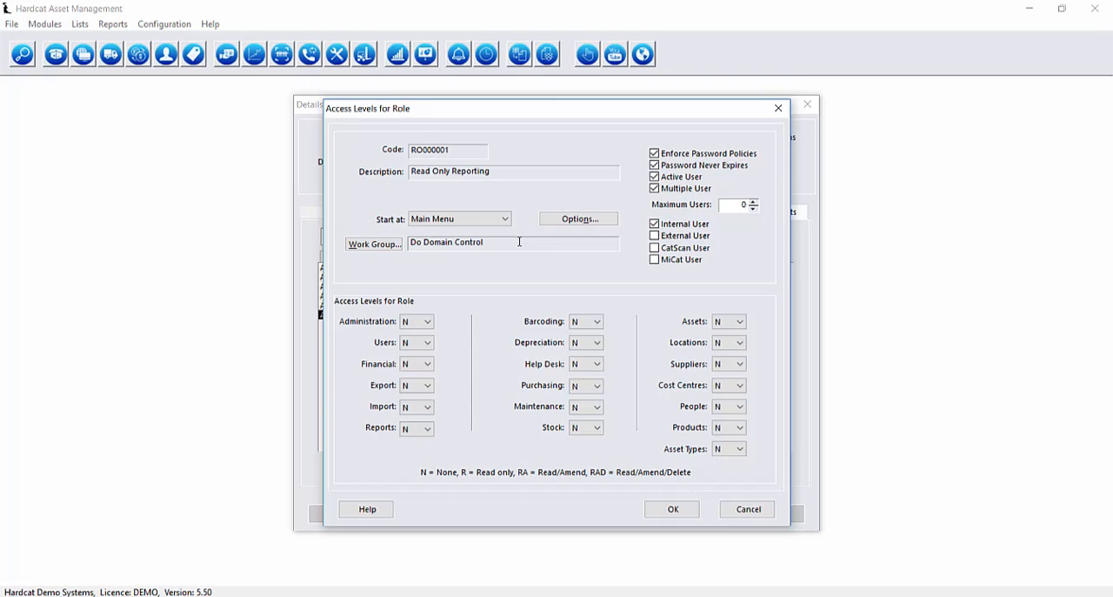
Assign the work group Computer Equipment in Victoria to the role.
{"action": "left_click", "coordinate": [387, 244]}
{"action": "left_click", "coordinate": [396, 246]}
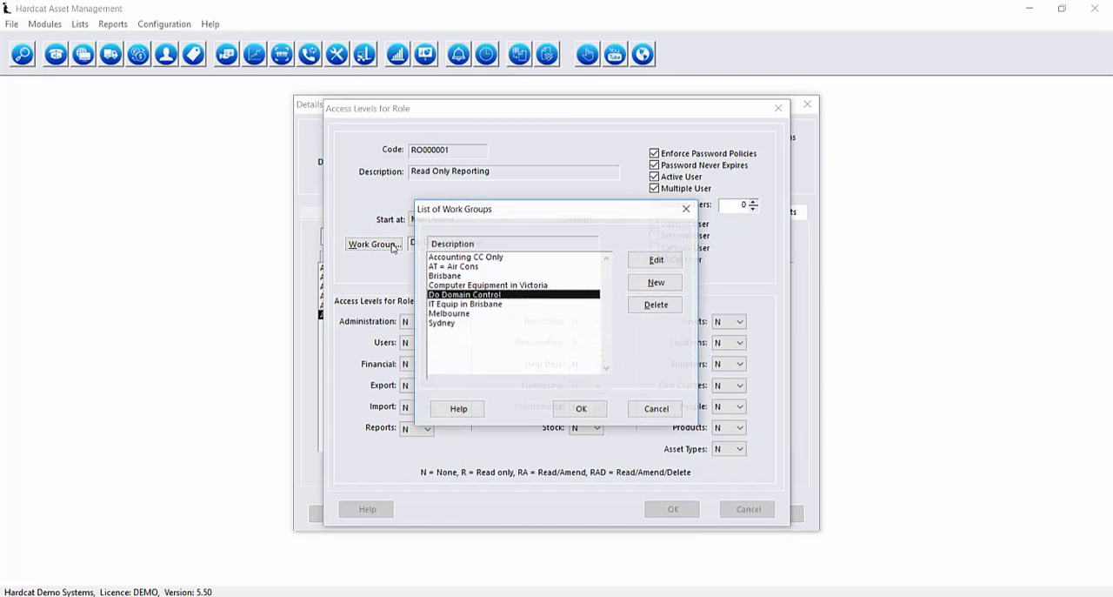
{"action": "left_click", "coordinate": [450, 285]}
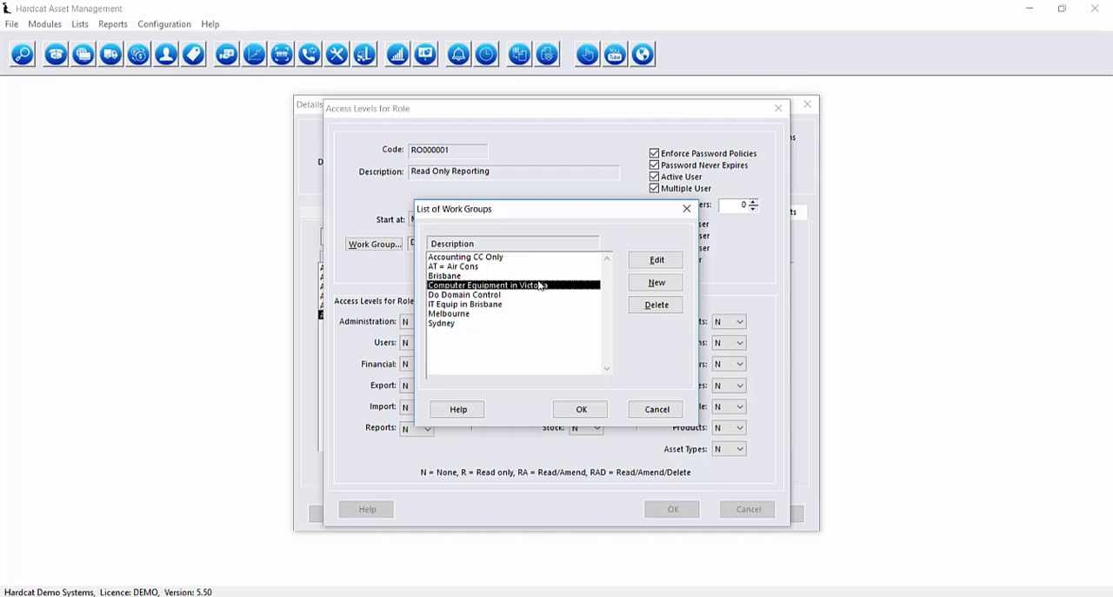
{"action": "left_click", "coordinate": [581, 409]}
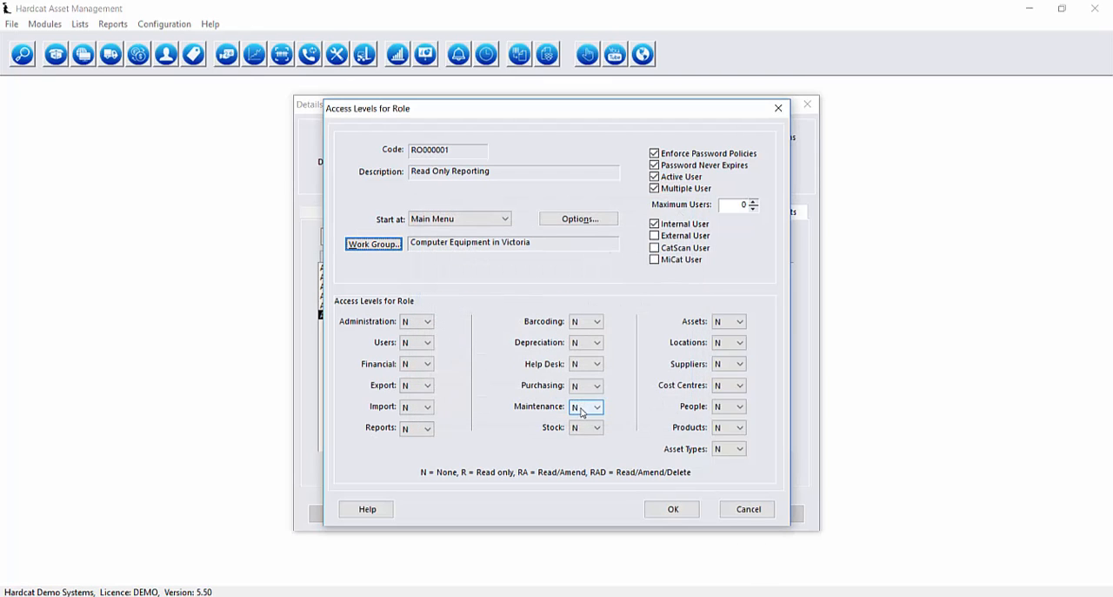
Grant the role Read permission for the Assets area in its security options.
{"action": "left_click", "coordinate": [602, 218]}
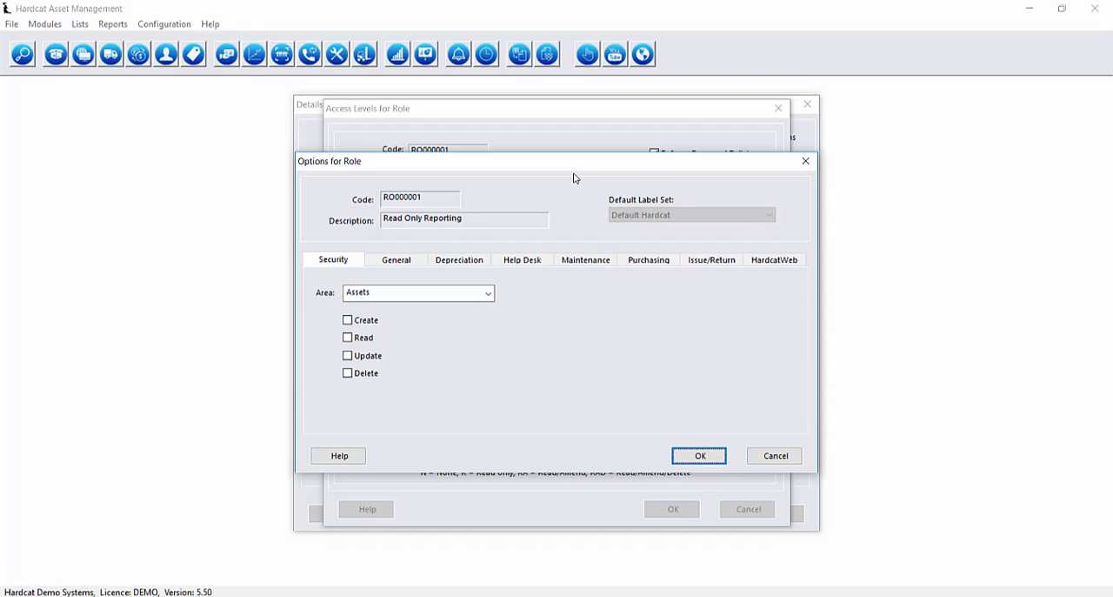
{"action": "left_click_drag", "start_coordinate": [573, 177], "coordinate": [395, 188]}
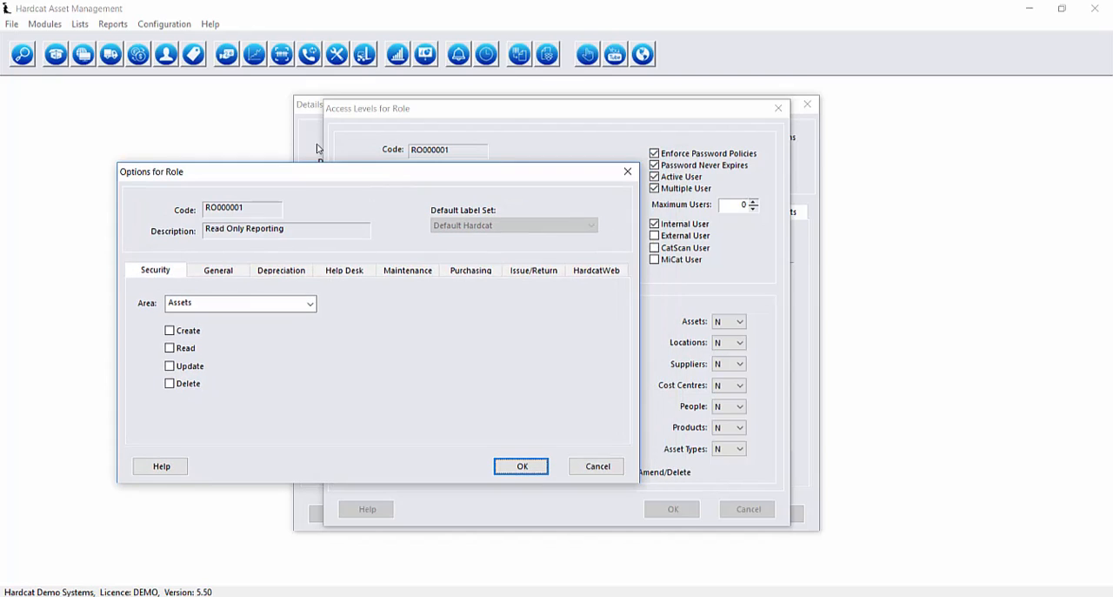
{"action": "left_click", "coordinate": [274, 306]}
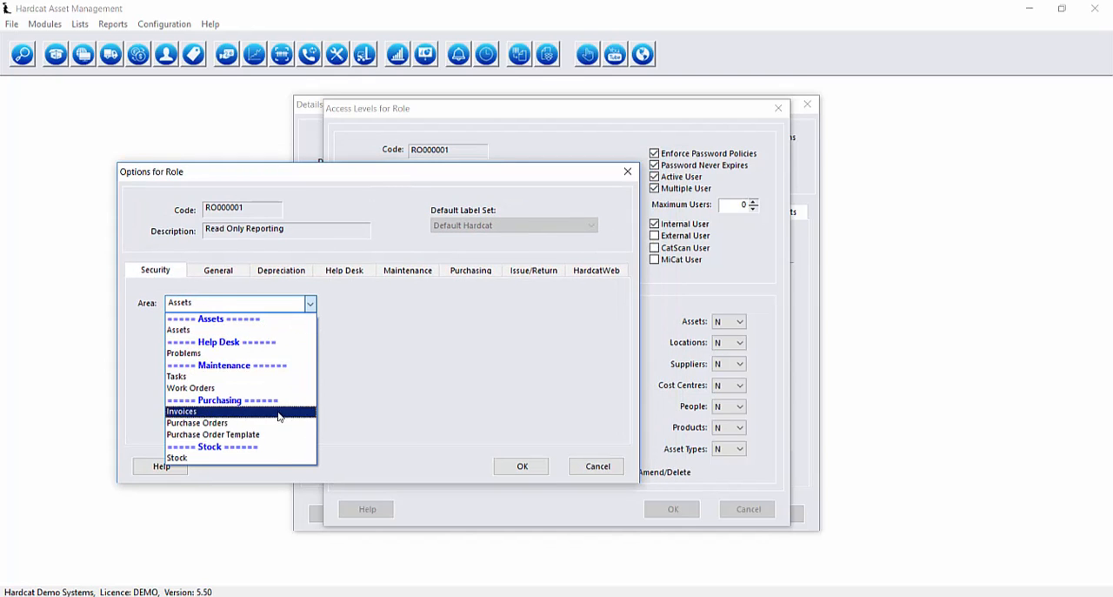
{"action": "left_click", "coordinate": [386, 368]}
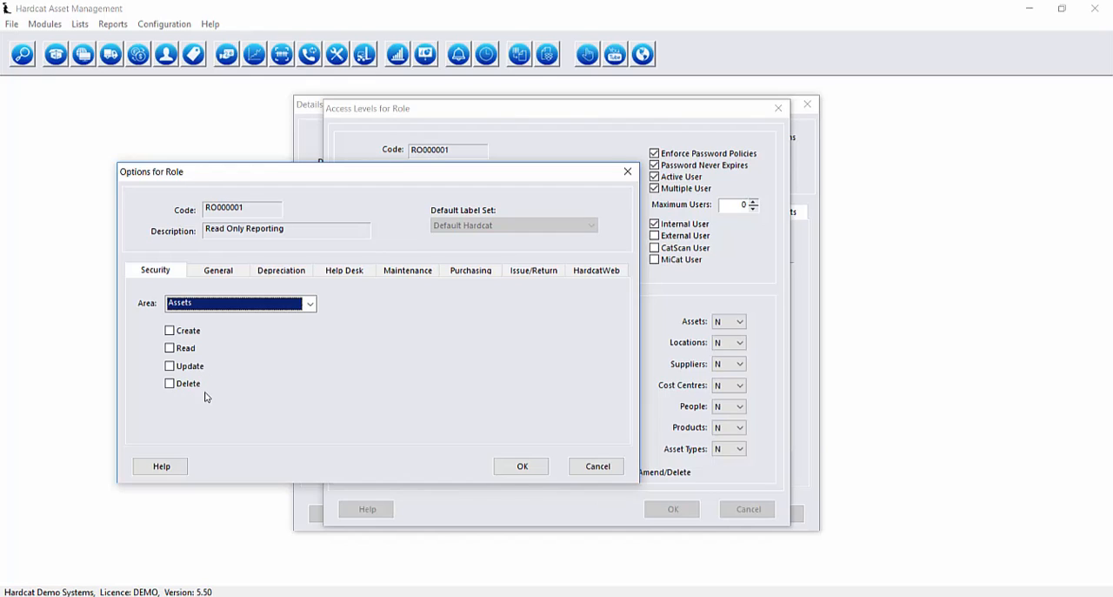
{"action": "left_click", "coordinate": [185, 348]}
Grant the role Read permission for the Problems, Work Orders and Invoices areas.
{"action": "left_click", "coordinate": [226, 307]}
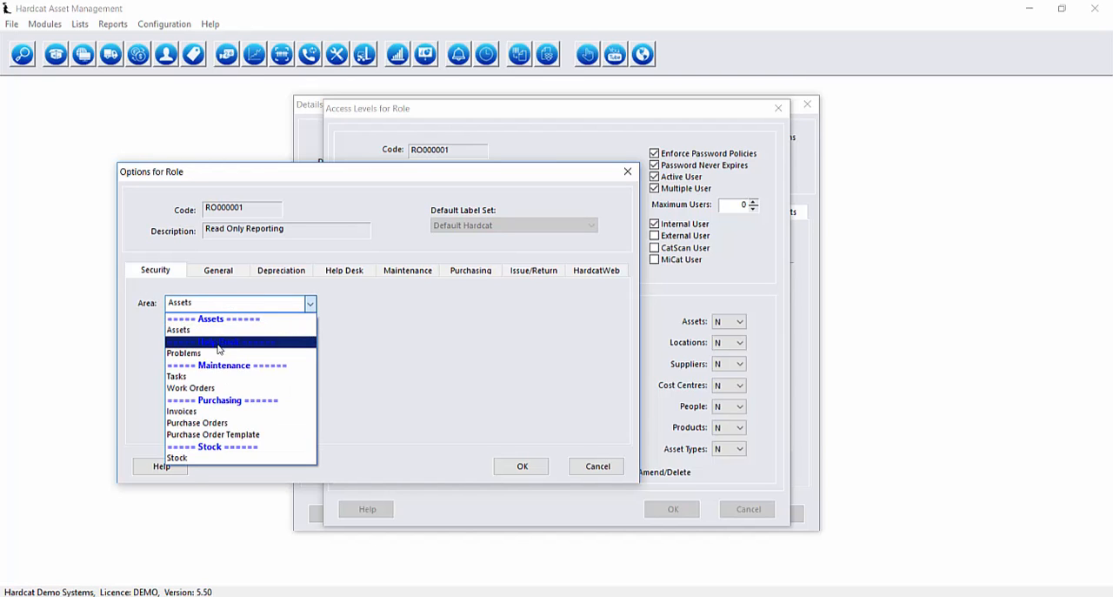
{"action": "left_click", "coordinate": [214, 353]}
{"action": "left_click", "coordinate": [210, 304]}
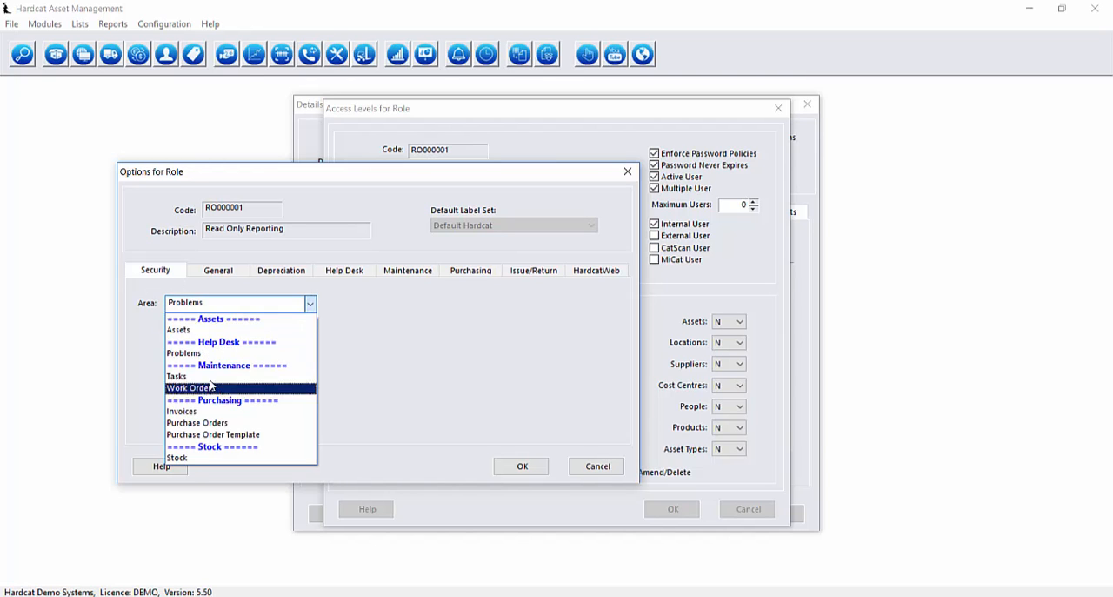
{"action": "left_click", "coordinate": [204, 388]}
{"action": "left_click", "coordinate": [185, 348]}
{"action": "left_click", "coordinate": [209, 302]}
{"action": "left_click", "coordinate": [200, 411]}
{"action": "left_click", "coordinate": [186, 347]}
Grant Read permission for the remaining Purchasing areas and Stock, and enable Display Charts at Startup in the general options.
{"action": "left_click", "coordinate": [209, 304]}
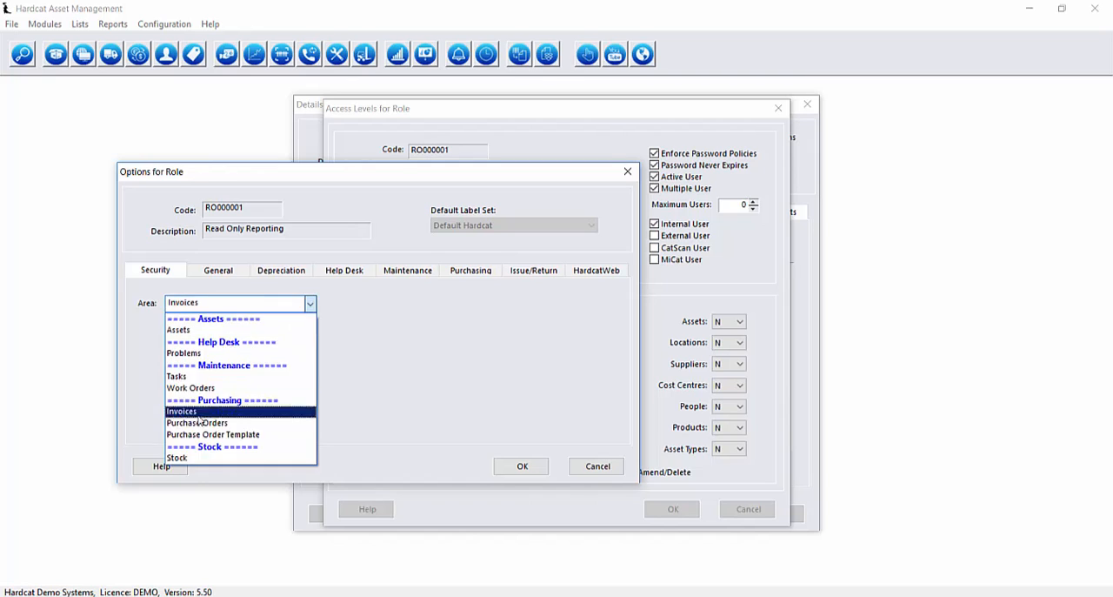
{"action": "left_click", "coordinate": [200, 423]}
{"action": "left_click", "coordinate": [211, 305]}
{"action": "left_click", "coordinate": [213, 411]}
{"action": "left_click", "coordinate": [185, 348]}
{"action": "left_click", "coordinate": [209, 304]}
{"action": "left_click", "coordinate": [278, 457]}
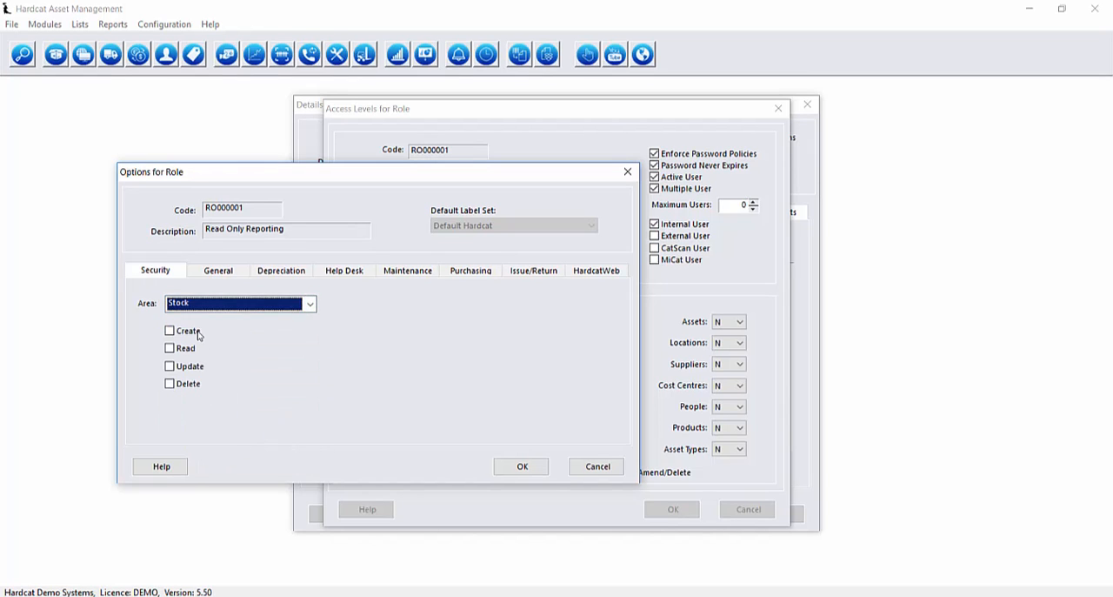
{"action": "left_click", "coordinate": [191, 348]}
{"action": "left_click", "coordinate": [230, 278]}
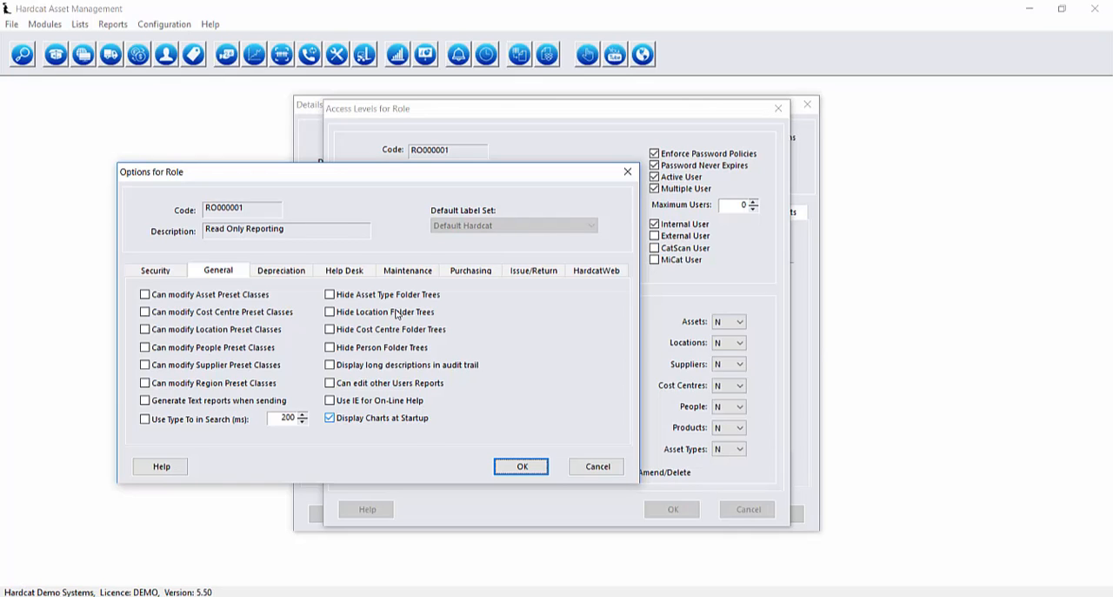
Review the role's Depreciation, Help Desk, Maintenance, Purchasing, Issue/Return and HardcatWeb options, and accept the role options.
{"action": "left_click", "coordinate": [292, 272]}
{"action": "left_click", "coordinate": [337, 276]}
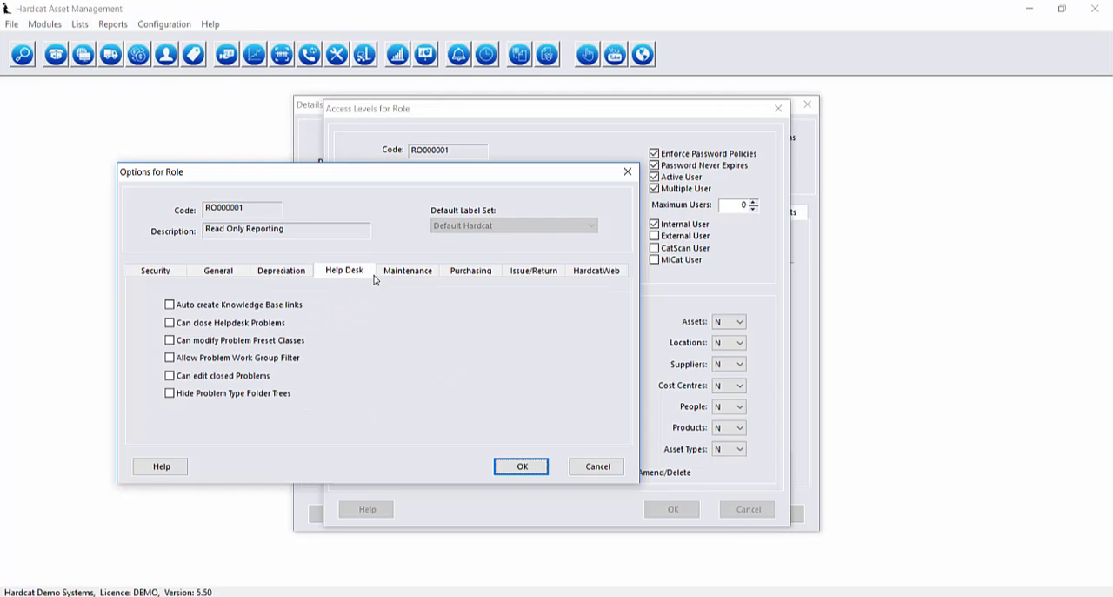
{"action": "left_click", "coordinate": [429, 272]}
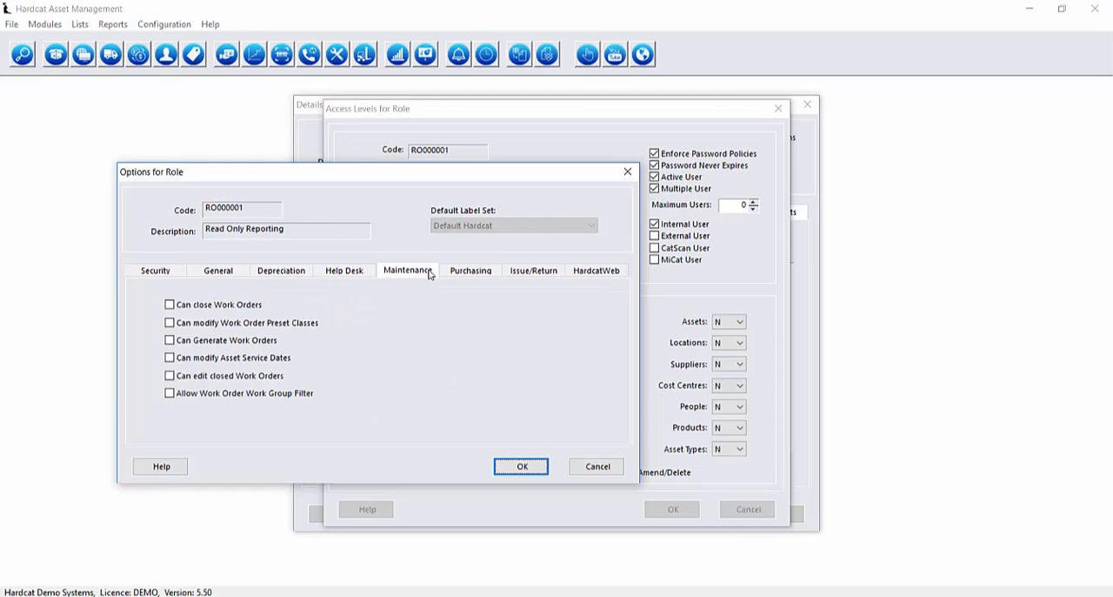
{"action": "left_click", "coordinate": [299, 271]}
{"action": "left_click", "coordinate": [341, 276]}
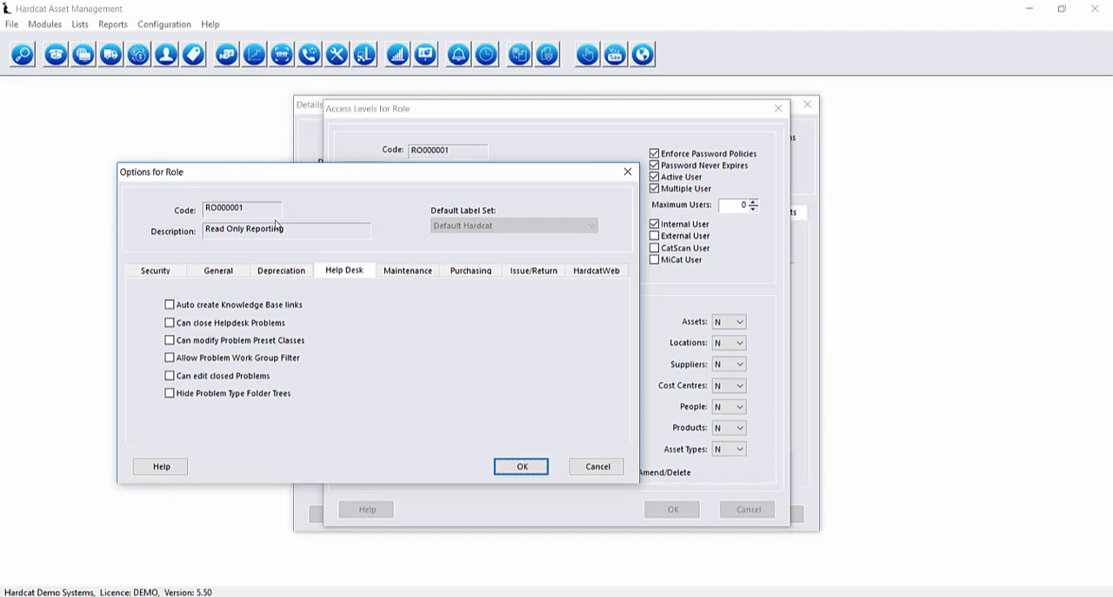
{"action": "left_click", "coordinate": [429, 275]}
{"action": "left_click", "coordinate": [483, 274]}
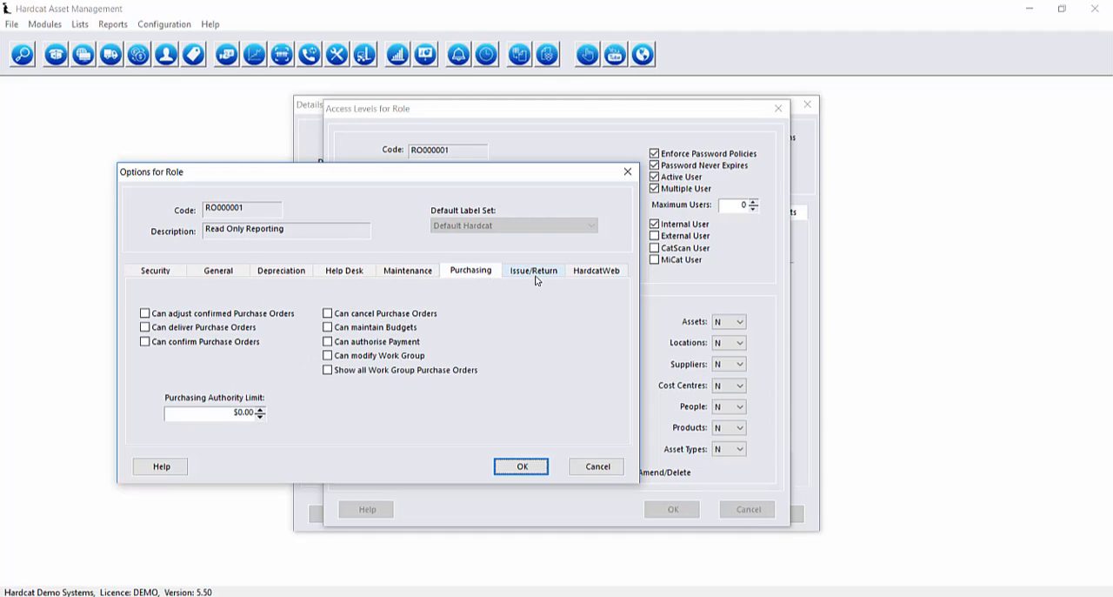
{"action": "left_click", "coordinate": [537, 276]}
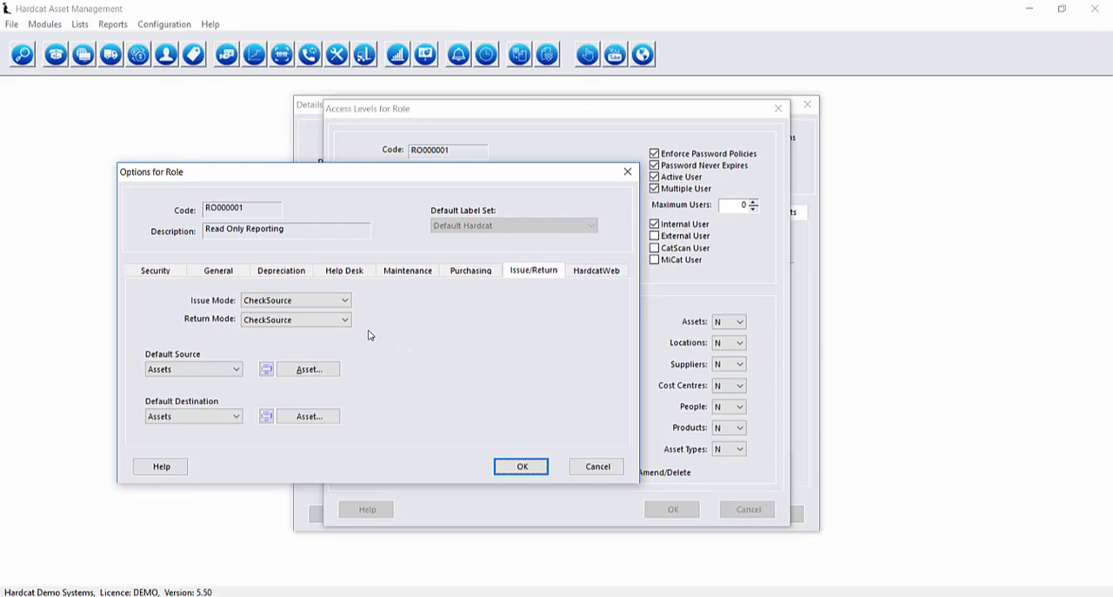
{"action": "left_click", "coordinate": [596, 270]}
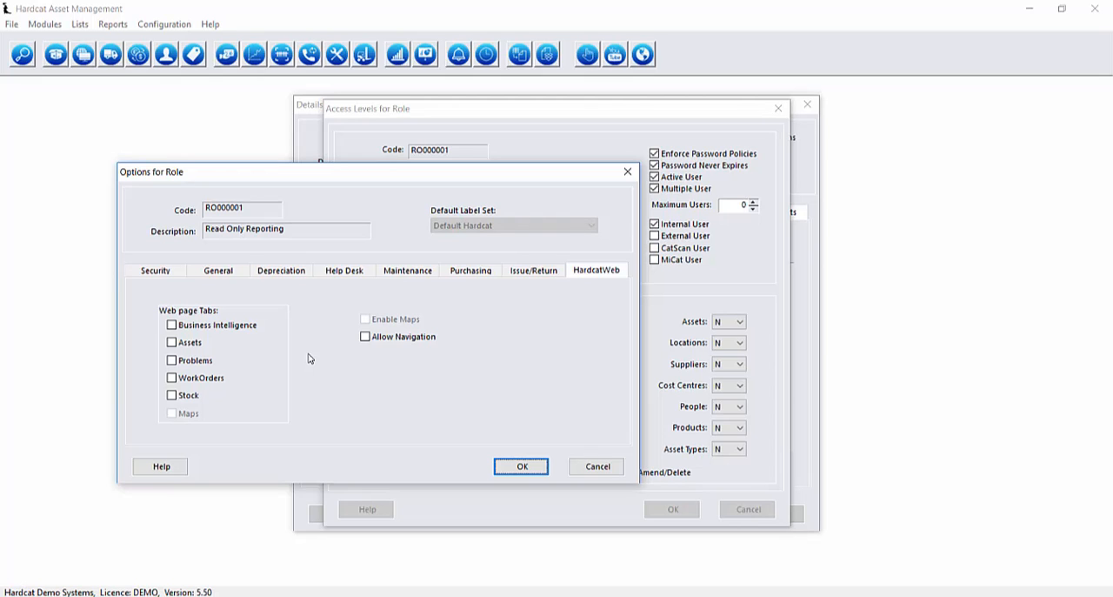
{"action": "left_click", "coordinate": [219, 270]}
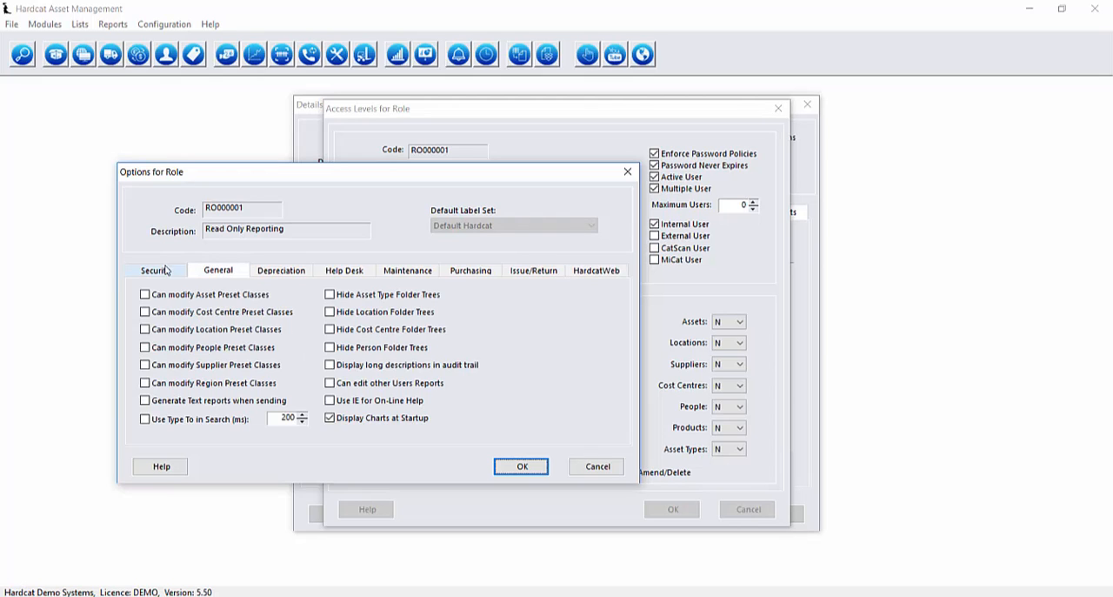
{"action": "left_click", "coordinate": [165, 271]}
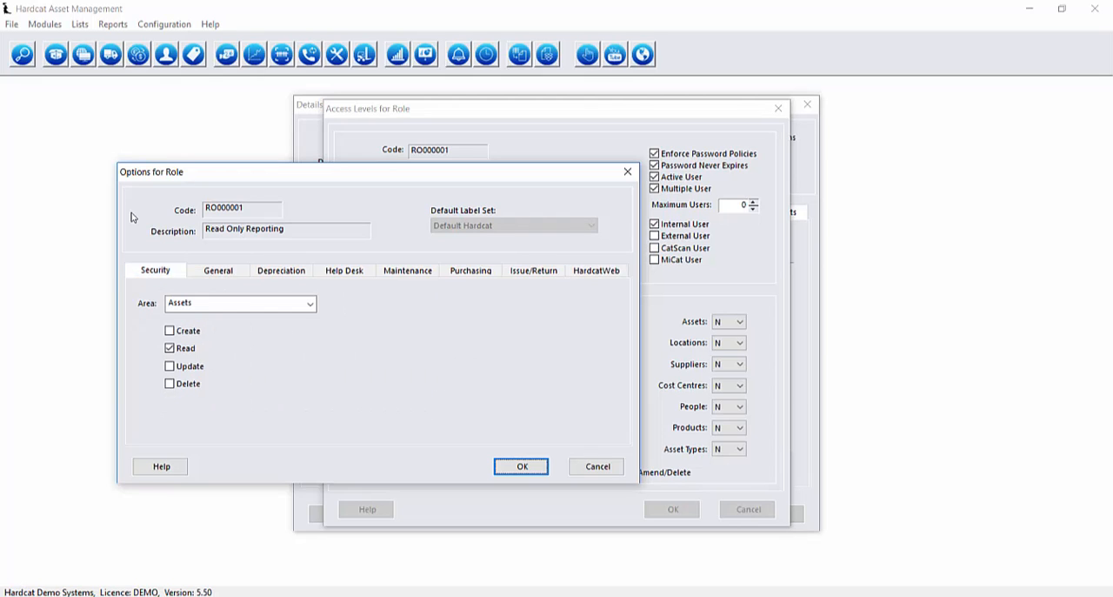
{"action": "left_click", "coordinate": [522, 467]}
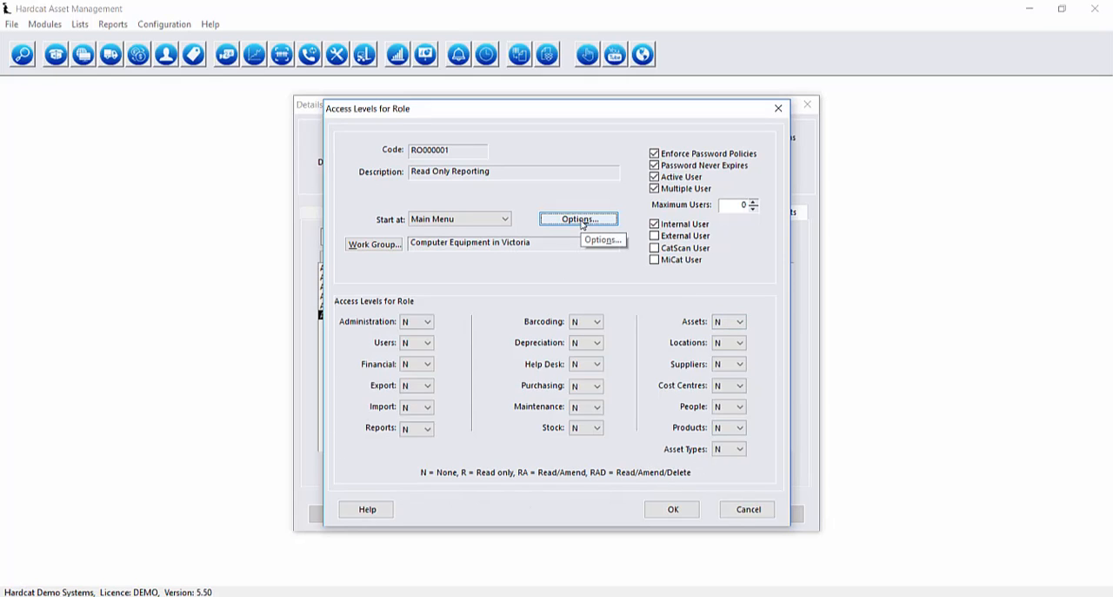
Set the role's Assets access level to RAD and check the Assets permissions in the role options.
{"action": "left_click", "coordinate": [740, 324]}
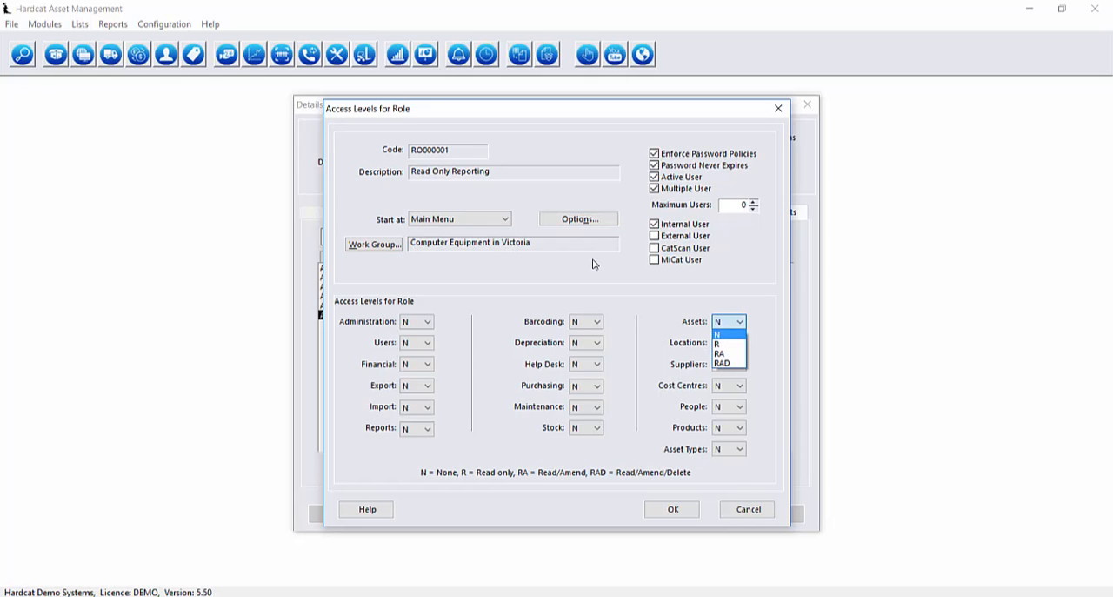
{"action": "left_click", "coordinate": [769, 322]}
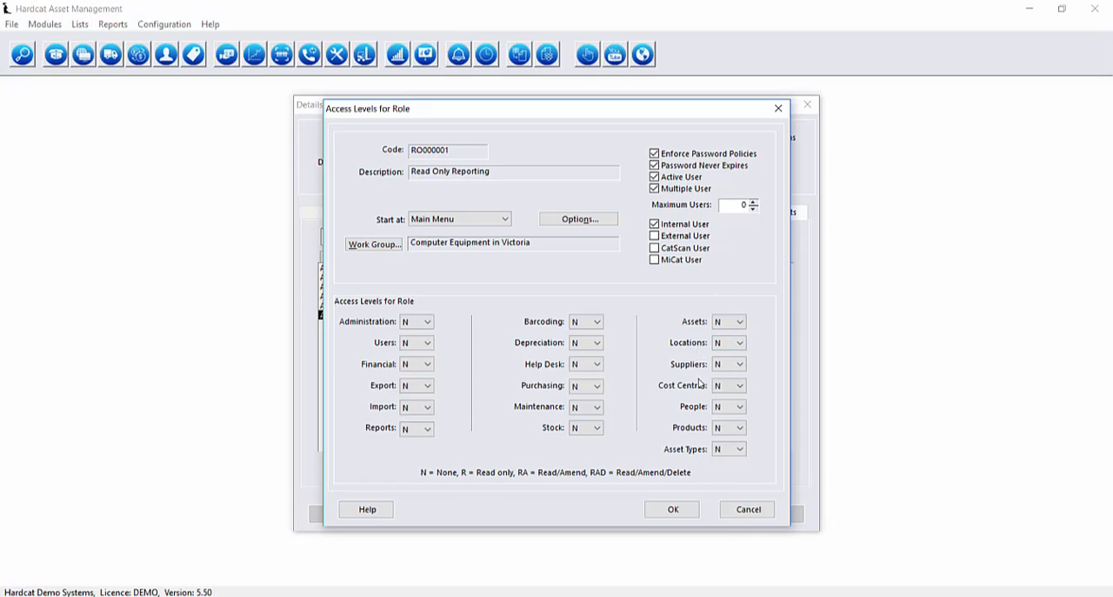
{"action": "left_click", "coordinate": [739, 323]}
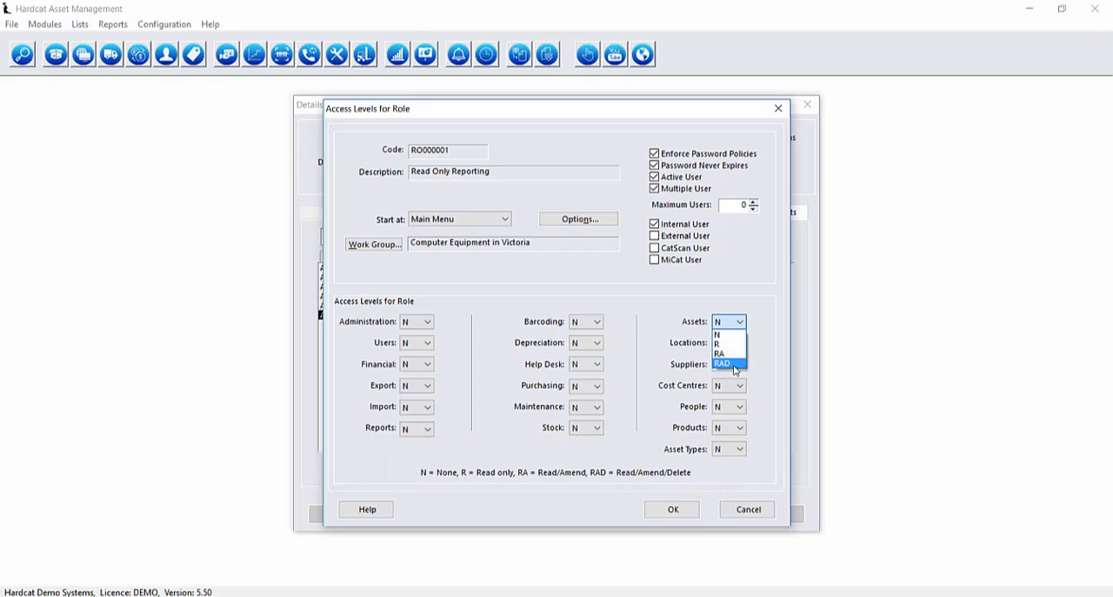
{"action": "left_click", "coordinate": [736, 363]}
{"action": "left_click", "coordinate": [568, 224]}
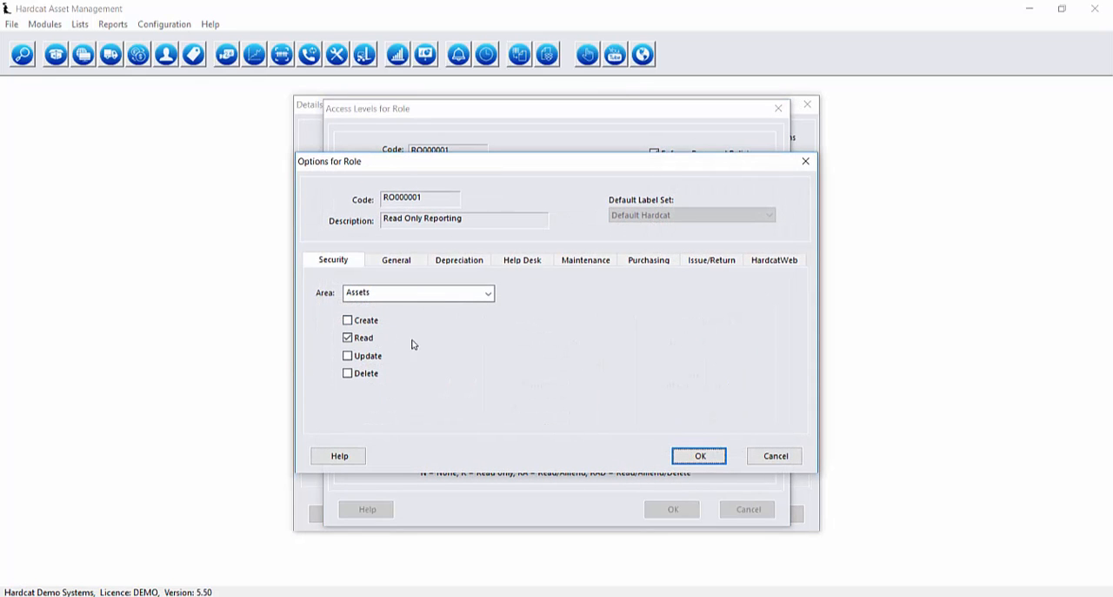
{"action": "left_click", "coordinate": [712, 462]}
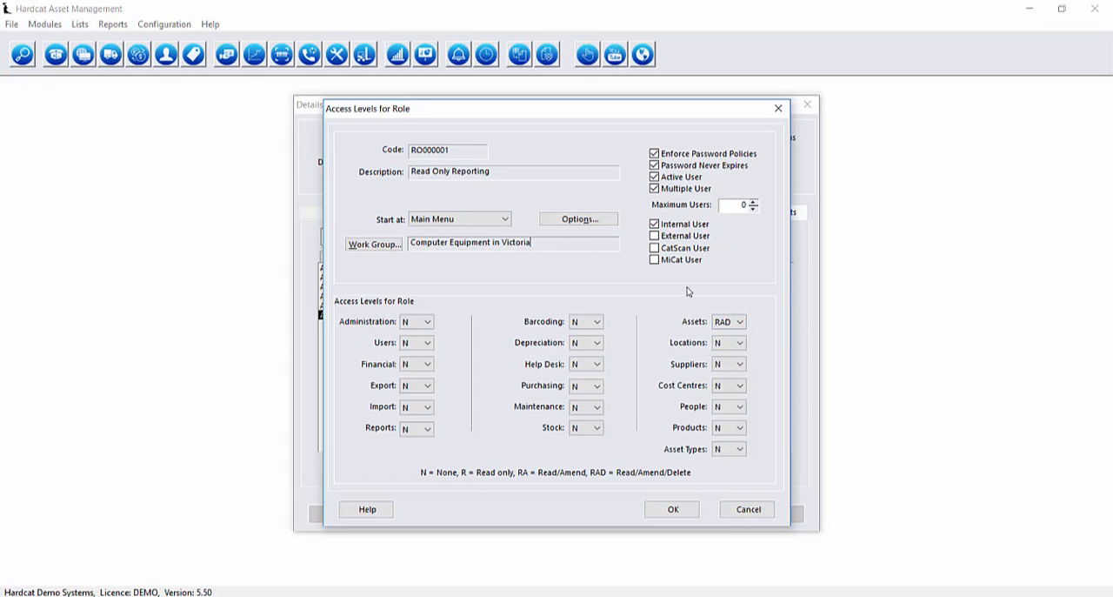
Set the role's Assets, Locations and Suppliers access levels to R (read only).
{"action": "left_click", "coordinate": [738, 322]}
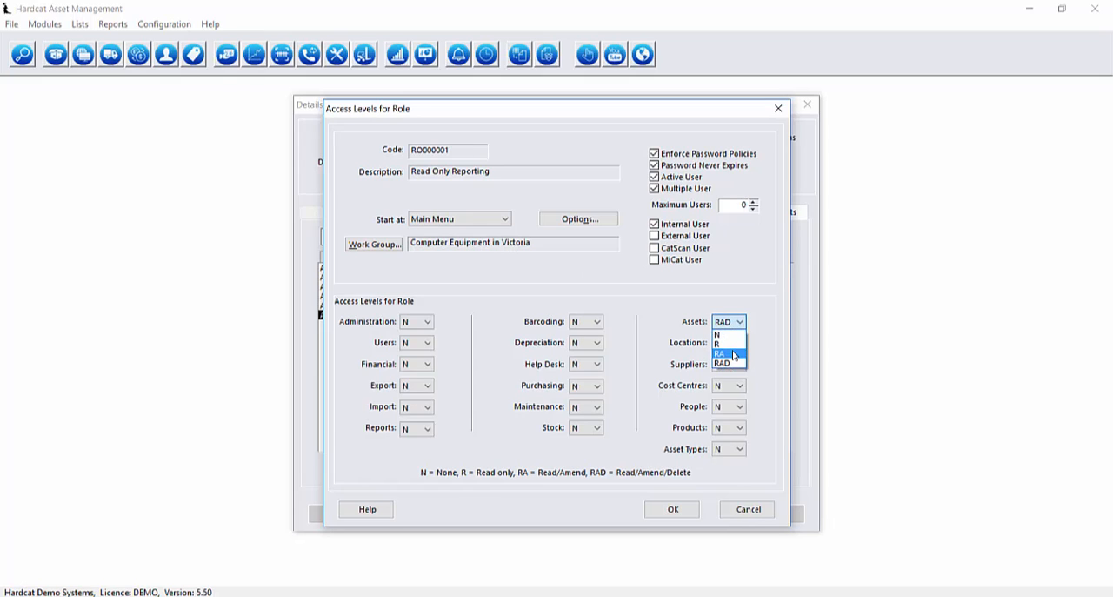
{"action": "left_click", "coordinate": [736, 343]}
{"action": "left_click", "coordinate": [738, 345]}
{"action": "left_click", "coordinate": [723, 364]}
{"action": "left_click", "coordinate": [738, 363]}
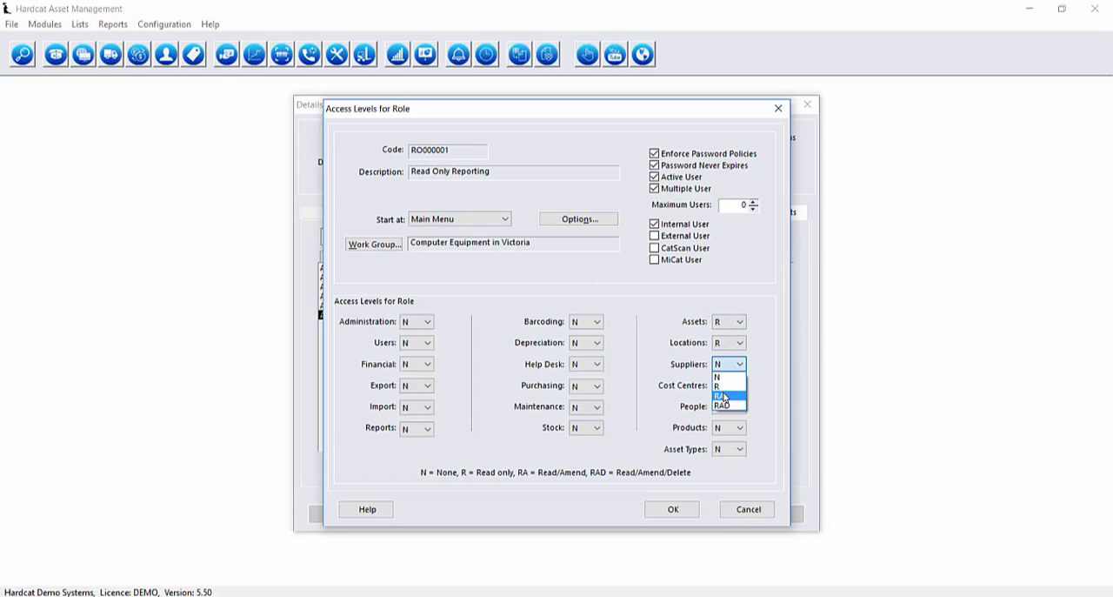
{"action": "left_click", "coordinate": [724, 386]}
Set the role's Cost Centres, People, Products and Asset Types access levels to R.
{"action": "left_click", "coordinate": [738, 386]}
{"action": "left_click", "coordinate": [723, 407]}
{"action": "left_click", "coordinate": [737, 406]}
{"action": "left_click", "coordinate": [724, 428]}
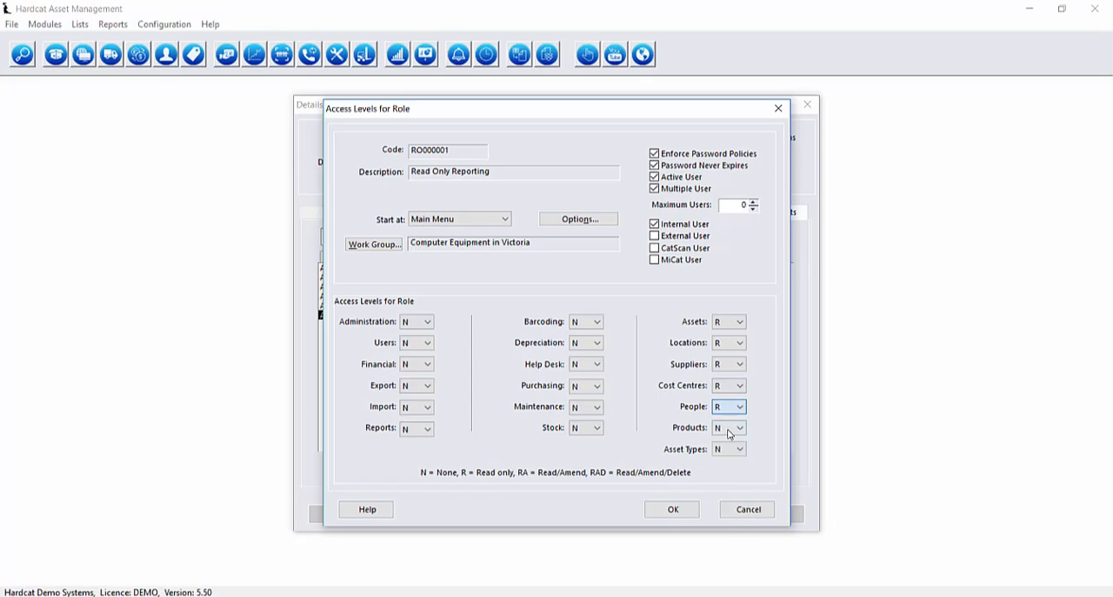
{"action": "left_click", "coordinate": [738, 427]}
{"action": "left_click", "coordinate": [724, 448]}
{"action": "left_click", "coordinate": [731, 470]}
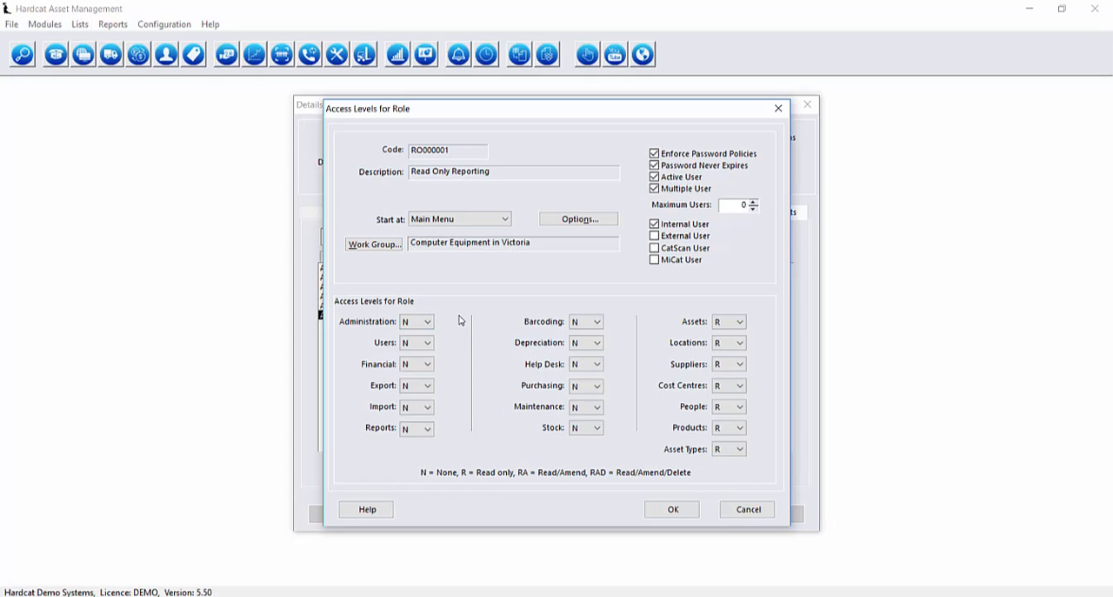
Set the role's Depreciation, Help Desk, Purchasing, Maintenance and Stock access levels to R.
{"action": "left_click", "coordinate": [596, 343]}
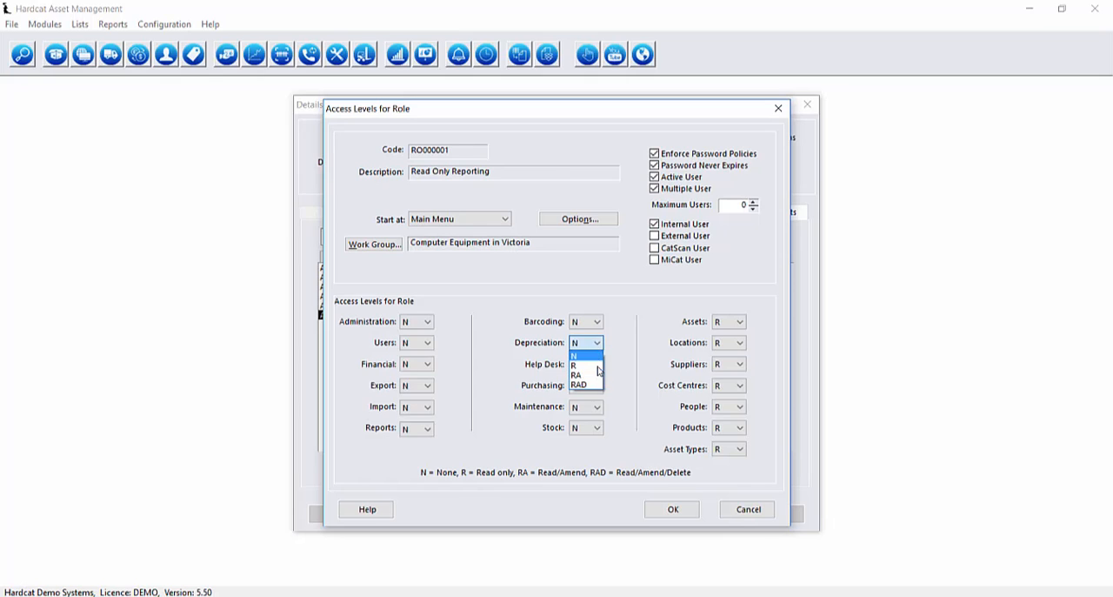
{"action": "left_click", "coordinate": [581, 362]}
{"action": "left_click", "coordinate": [596, 363]}
{"action": "left_click", "coordinate": [581, 386]}
{"action": "left_click", "coordinate": [597, 385]}
{"action": "left_click", "coordinate": [591, 409]}
{"action": "left_click", "coordinate": [596, 406]}
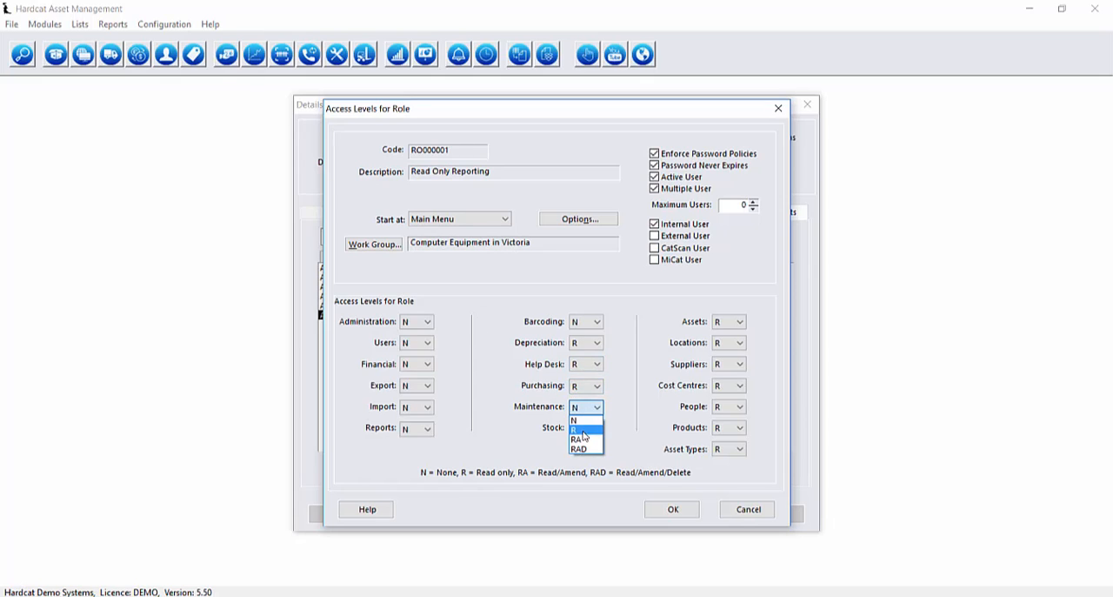
{"action": "left_click", "coordinate": [588, 428]}
{"action": "left_click", "coordinate": [588, 428]}
{"action": "left_click", "coordinate": [588, 451]}
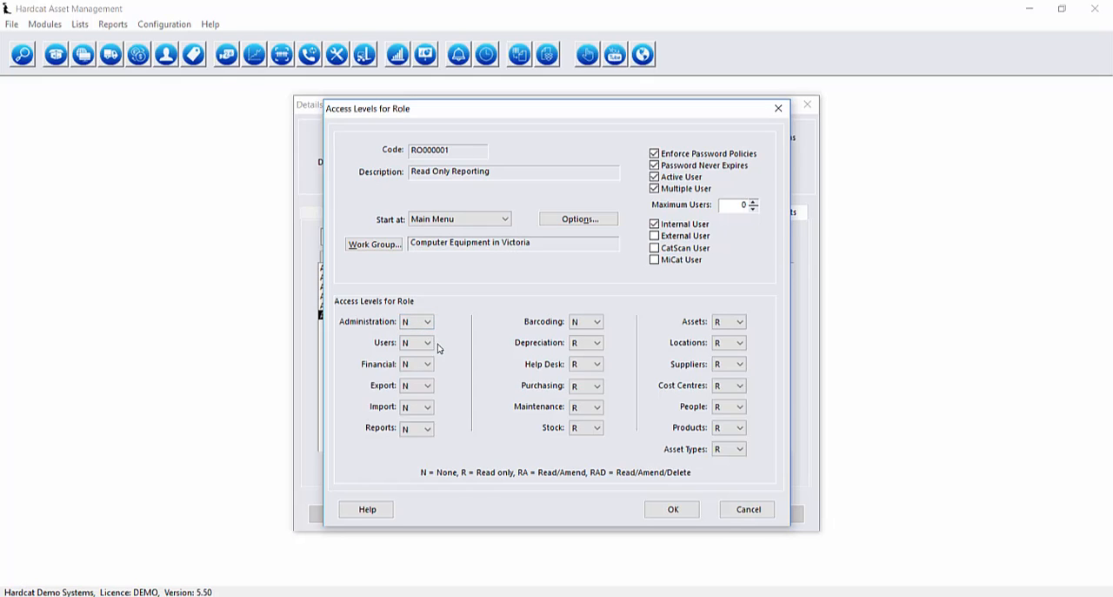
Set the role's Financial, Export and Reports access levels to R.
{"action": "left_click", "coordinate": [423, 364]}
{"action": "left_click", "coordinate": [424, 379]}
{"action": "left_click", "coordinate": [426, 385]}
{"action": "left_click", "coordinate": [418, 405]}
{"action": "left_click", "coordinate": [426, 430]}
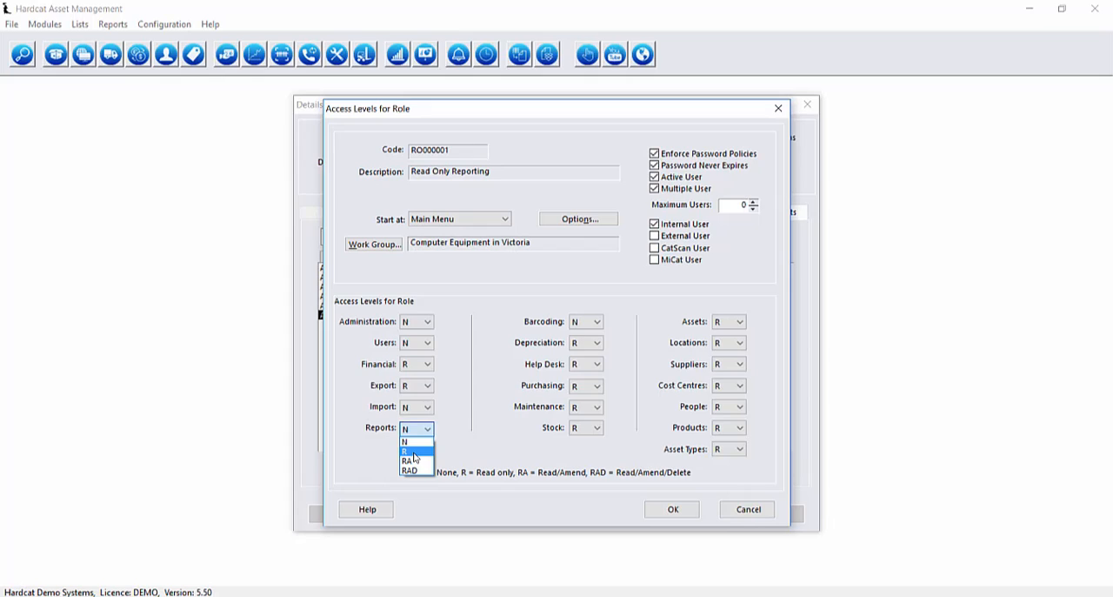
{"action": "left_click", "coordinate": [414, 453]}
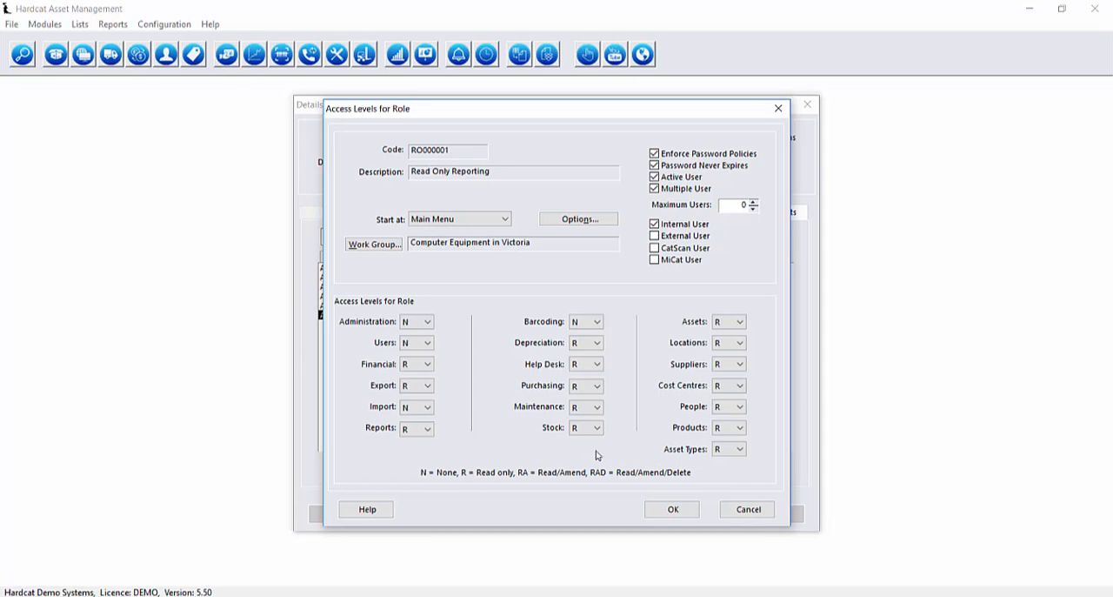
Accept the role's access levels, save the Read Only Reporting role and close the list of roles.
{"action": "left_click", "coordinate": [673, 509]}
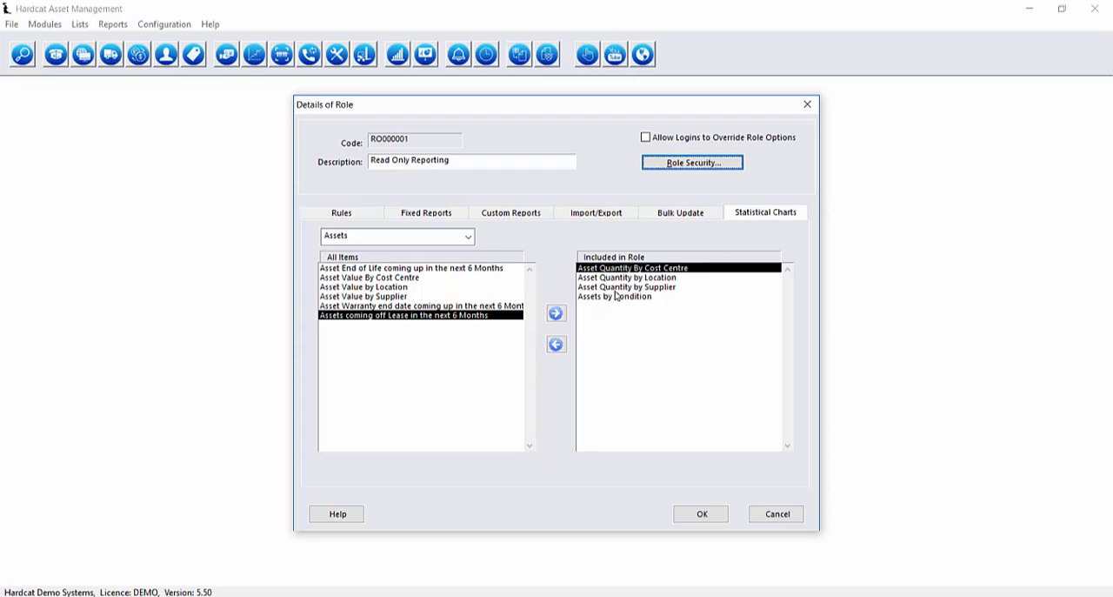
{"action": "left_click", "coordinate": [702, 515]}
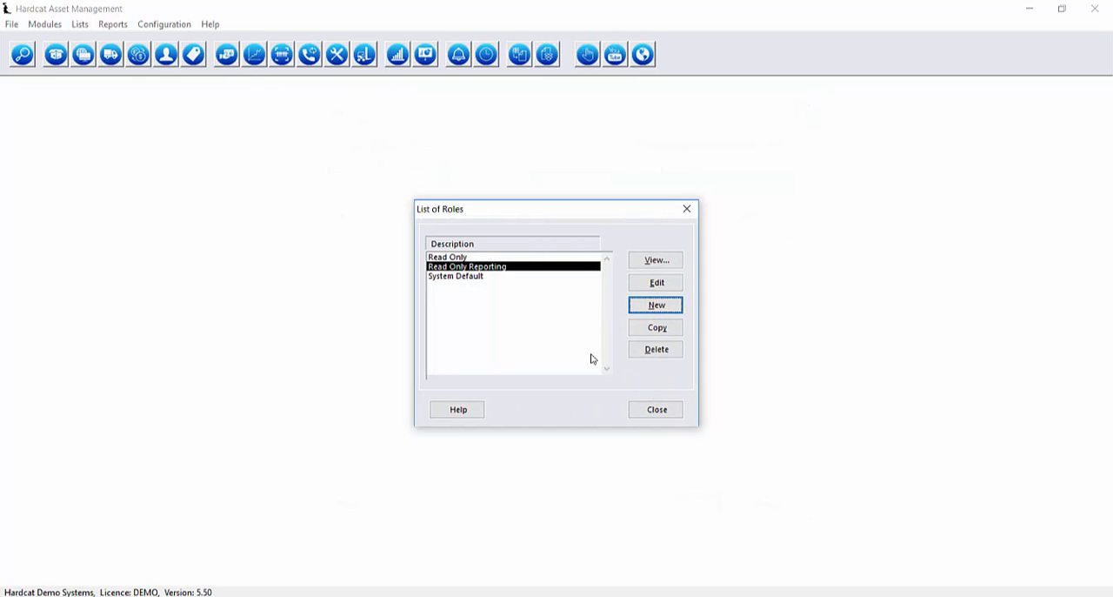
{"action": "left_click", "coordinate": [670, 415]}
{"action": "key", "text": "Return"}
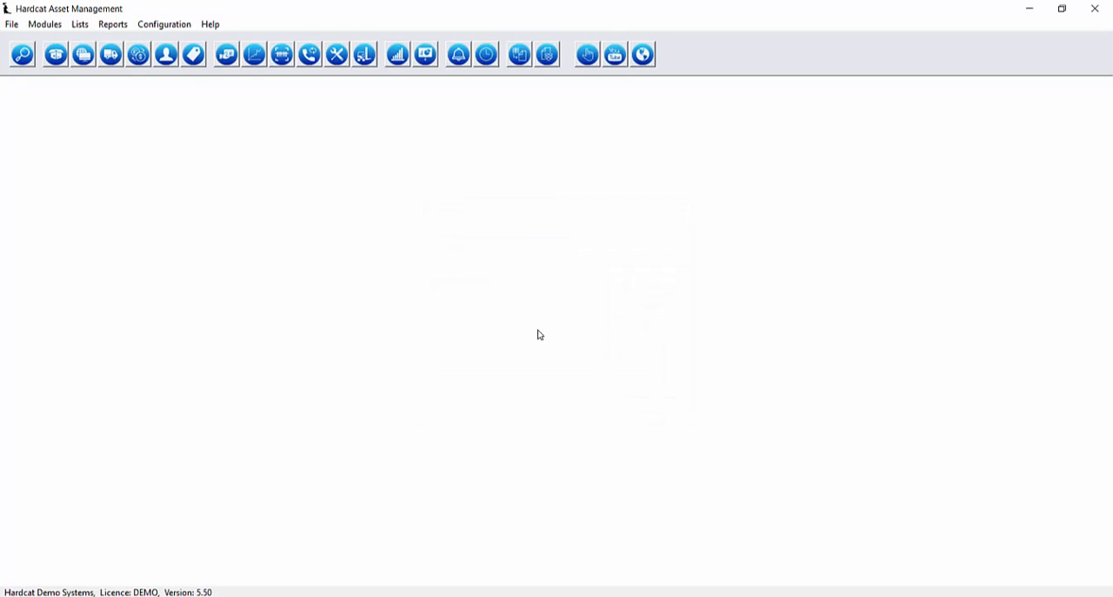
Open the MELBOURNE user's details from the security user administration.
{"action": "left_click", "coordinate": [11, 24]}
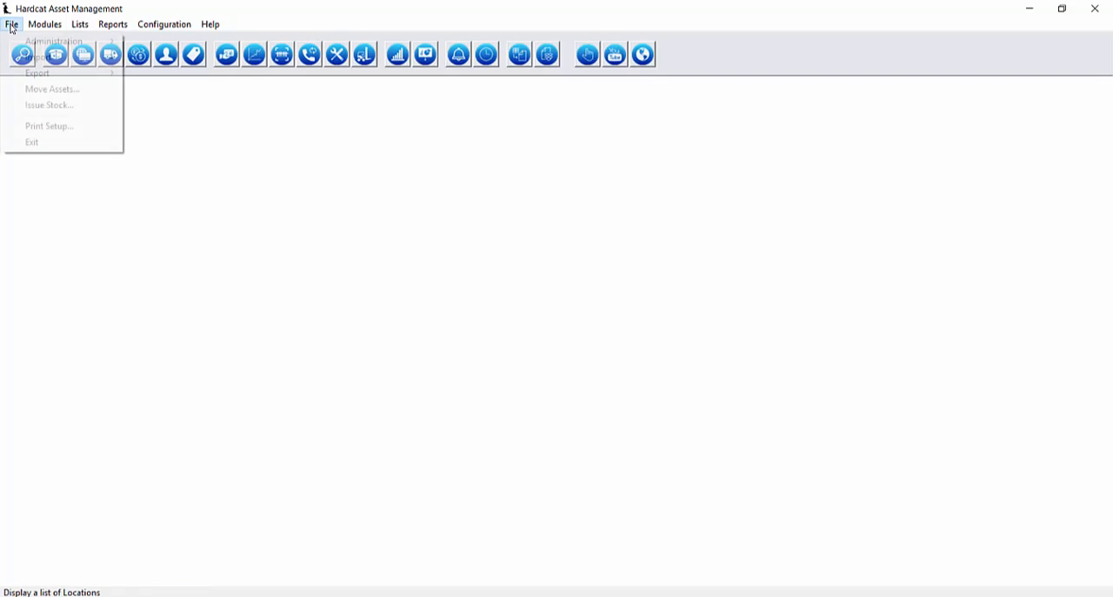
{"action": "mouse_move", "coordinate": [18, 45]}
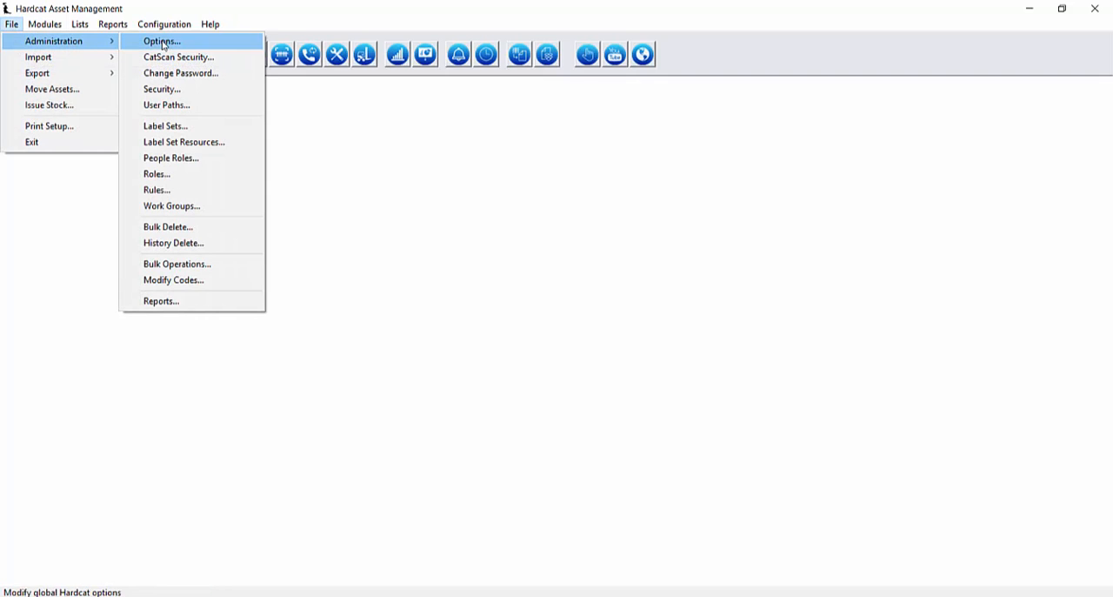
{"action": "left_click", "coordinate": [191, 89]}
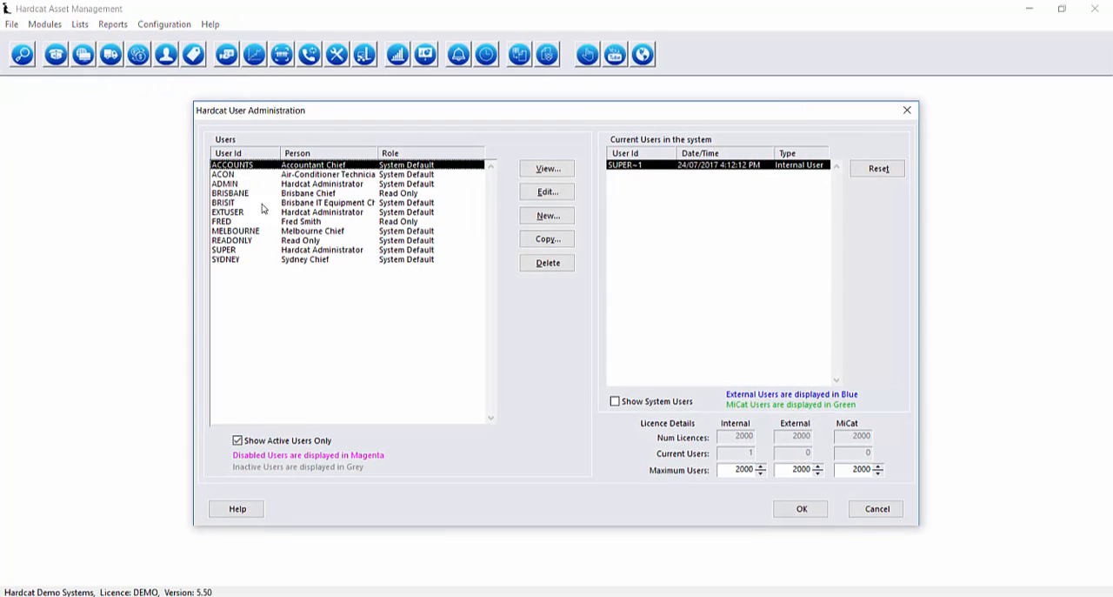
{"action": "left_click", "coordinate": [245, 231]}
{"action": "key", "text": "Return"}
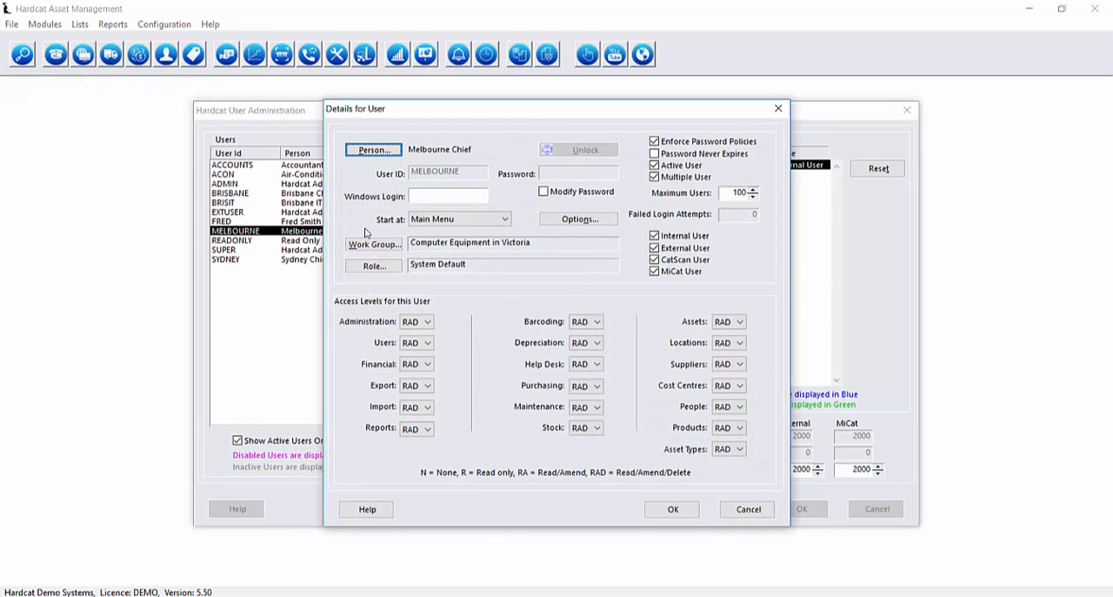
Assign the Read Only Reporting role to the MELBOURNE user, confirm updating its role settings and save the user.
{"action": "left_click", "coordinate": [374, 267]}
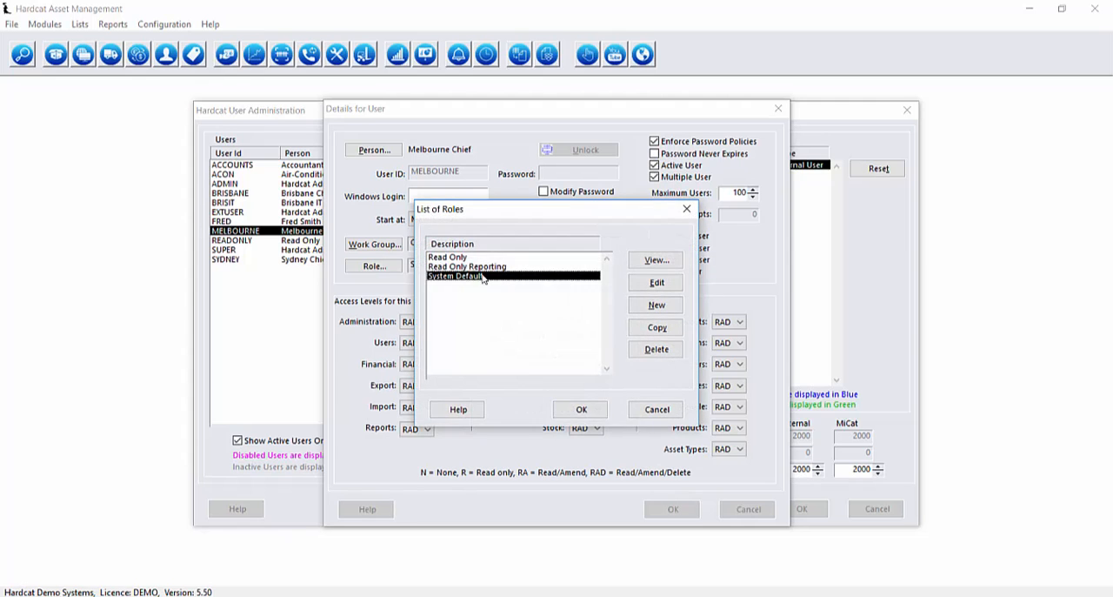
{"action": "left_click", "coordinate": [473, 266]}
{"action": "left_click", "coordinate": [581, 409]}
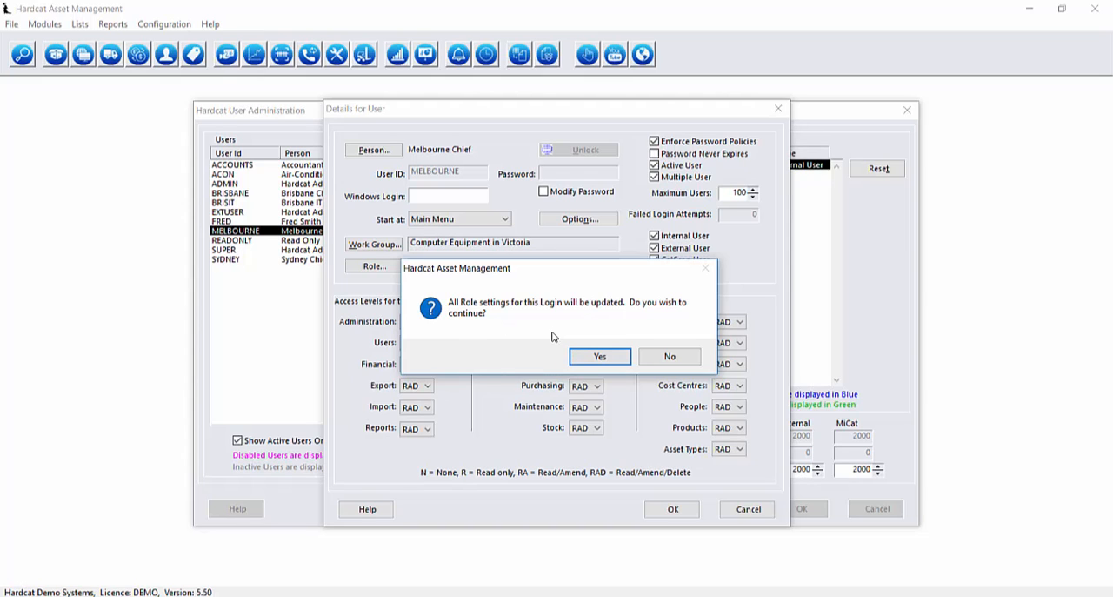
{"action": "left_click", "coordinate": [598, 356]}
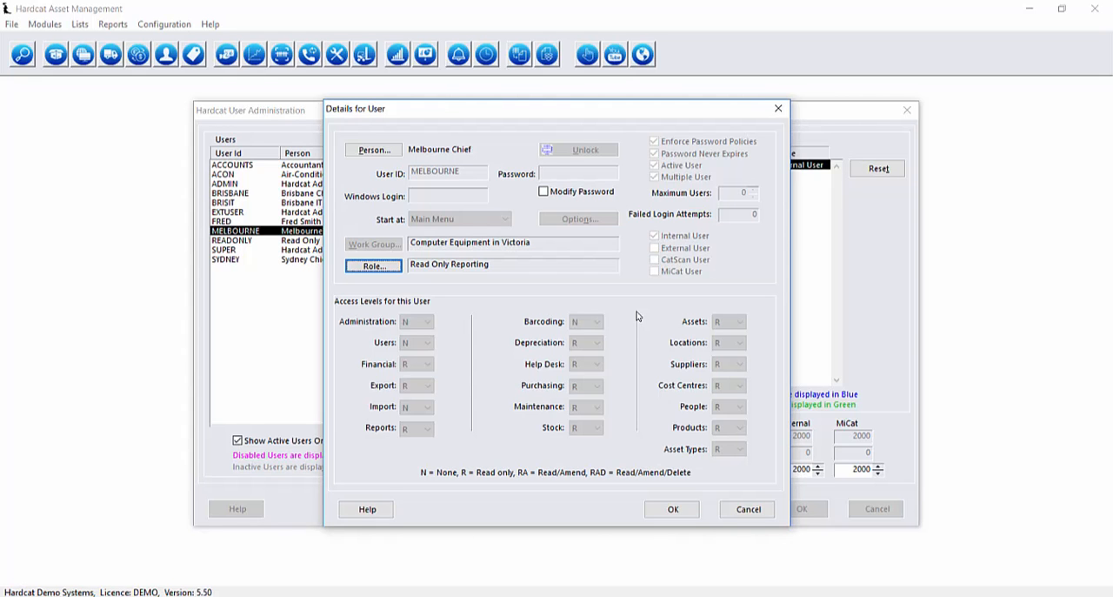
{"action": "left_click", "coordinate": [681, 512]}
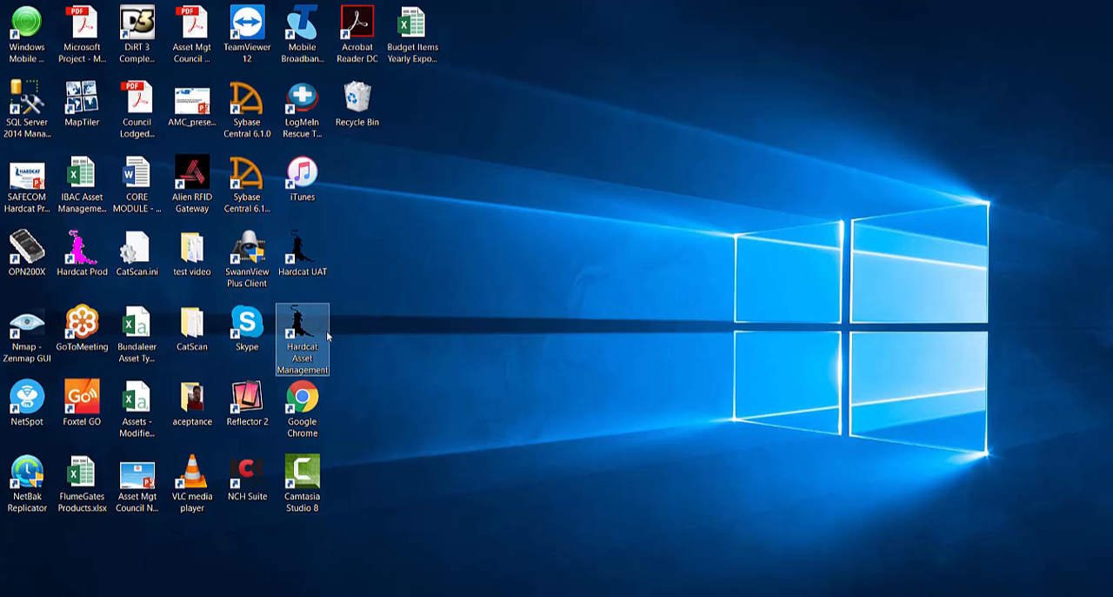
Launch another Hardcat Asset Management session from the desktop and log on as MELBOURNE with the account password.
{"action": "double_click", "coordinate": [327, 336]}
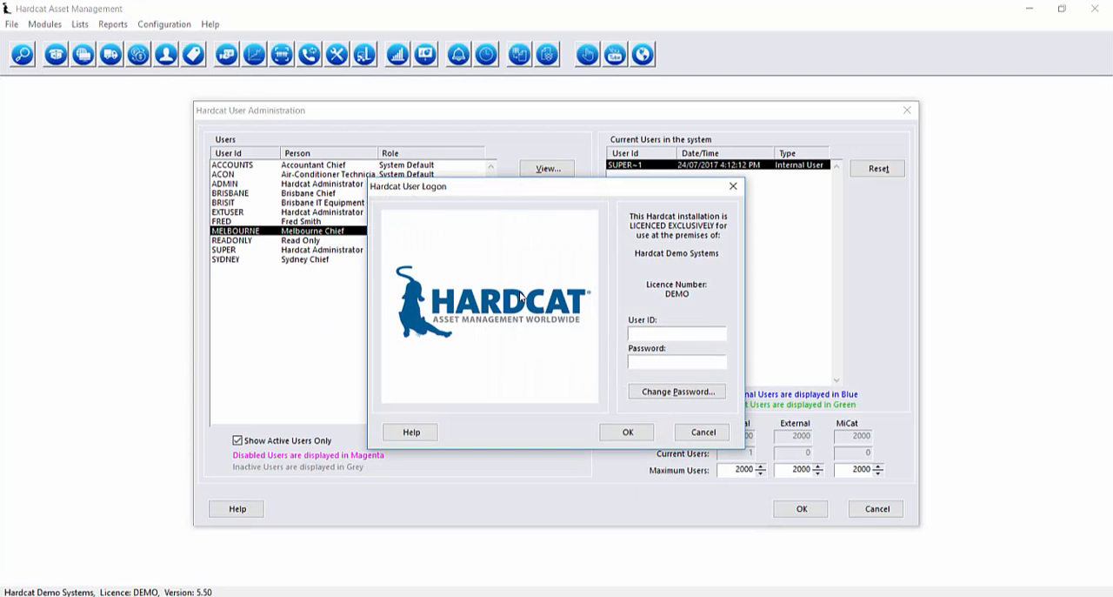
{"action": "type", "text": "MELBOURNE"}
{"action": "key", "text": "Tab"}
{"action": "type", "text": "****"}
{"action": "key", "text": "Return"}
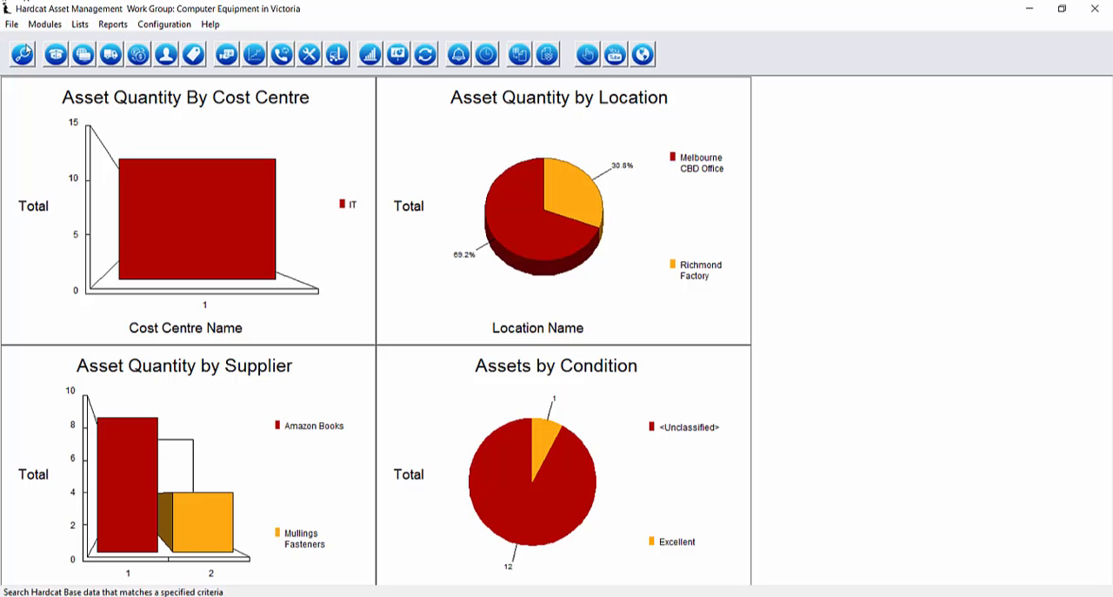
Open the asset search, examine the available fixed reports and custom asset reports, and close the search.
{"action": "left_click", "coordinate": [56, 54]}
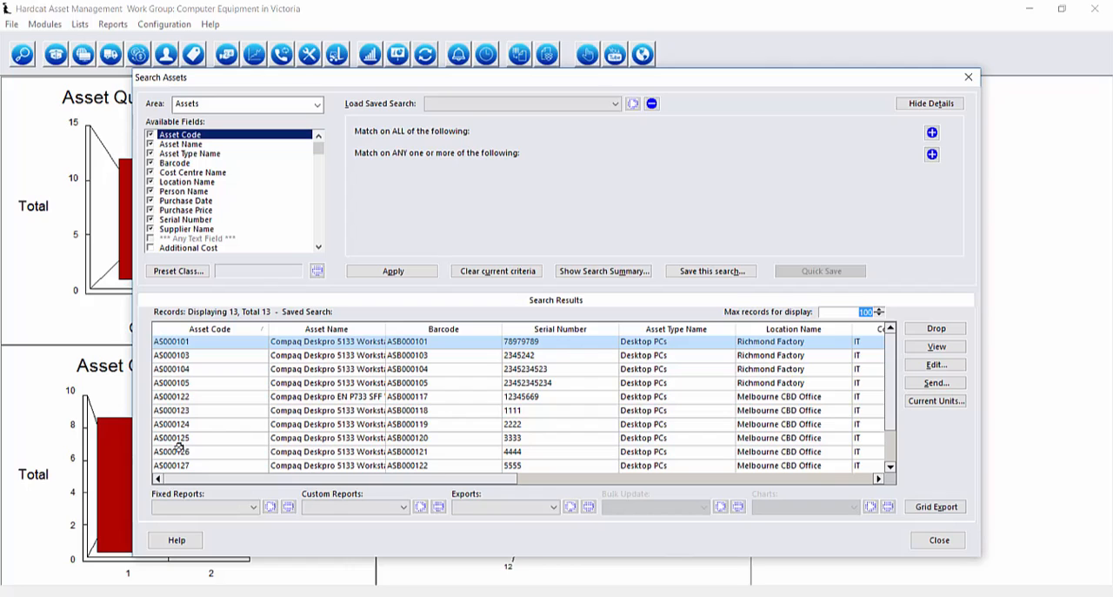
{"action": "left_click", "coordinate": [253, 506]}
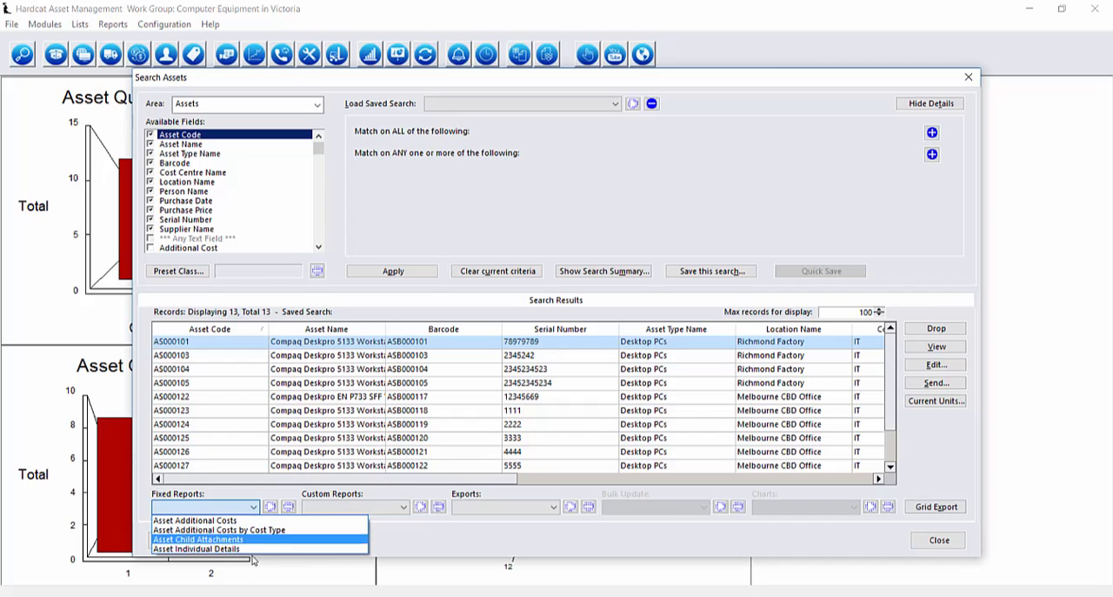
{"action": "left_click", "coordinate": [383, 539]}
{"action": "left_click", "coordinate": [379, 510]}
{"action": "left_click", "coordinate": [378, 509]}
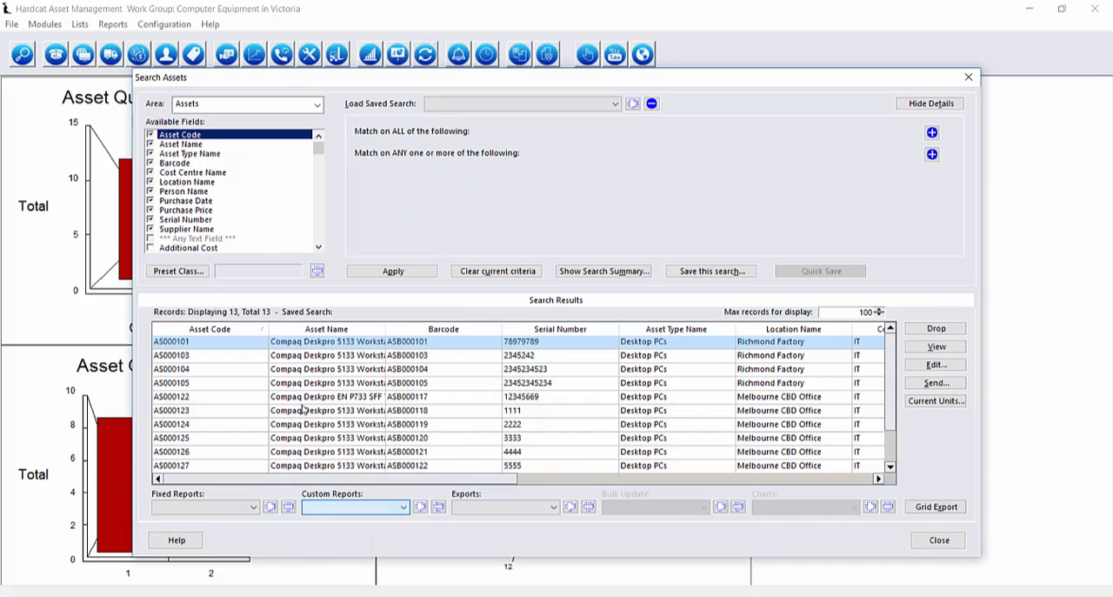
{"action": "left_click", "coordinate": [352, 393]}
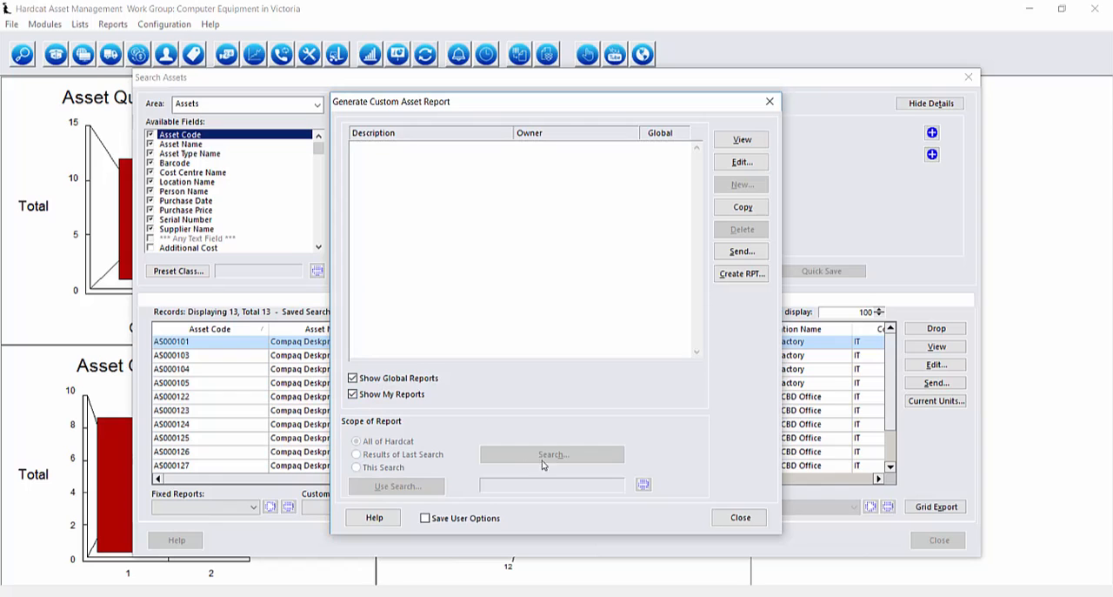
{"action": "key", "text": "Escape"}
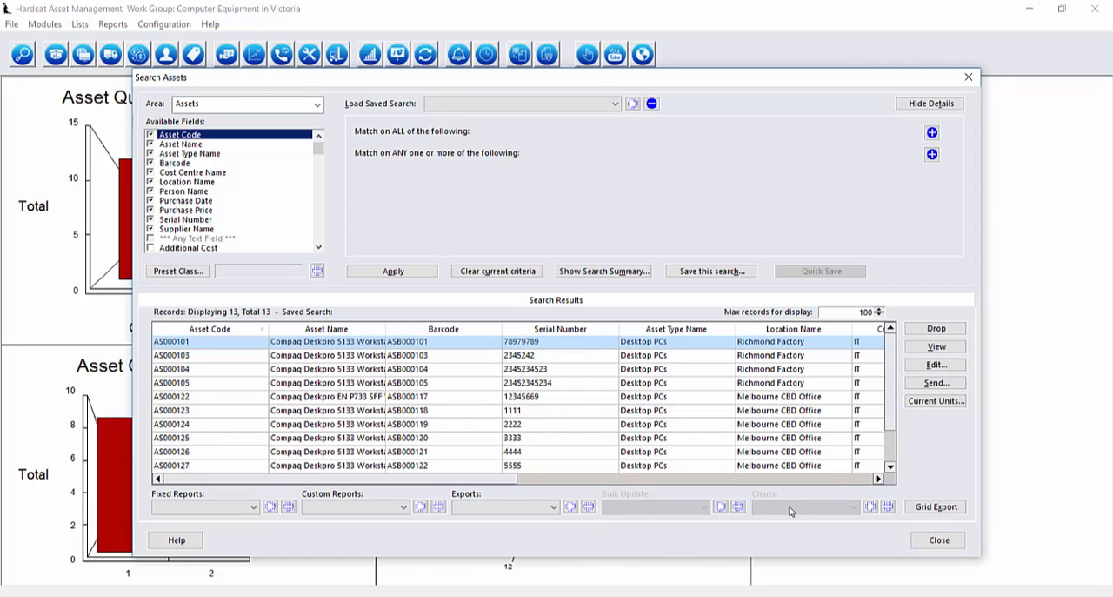
{"action": "key", "text": "Escape"}
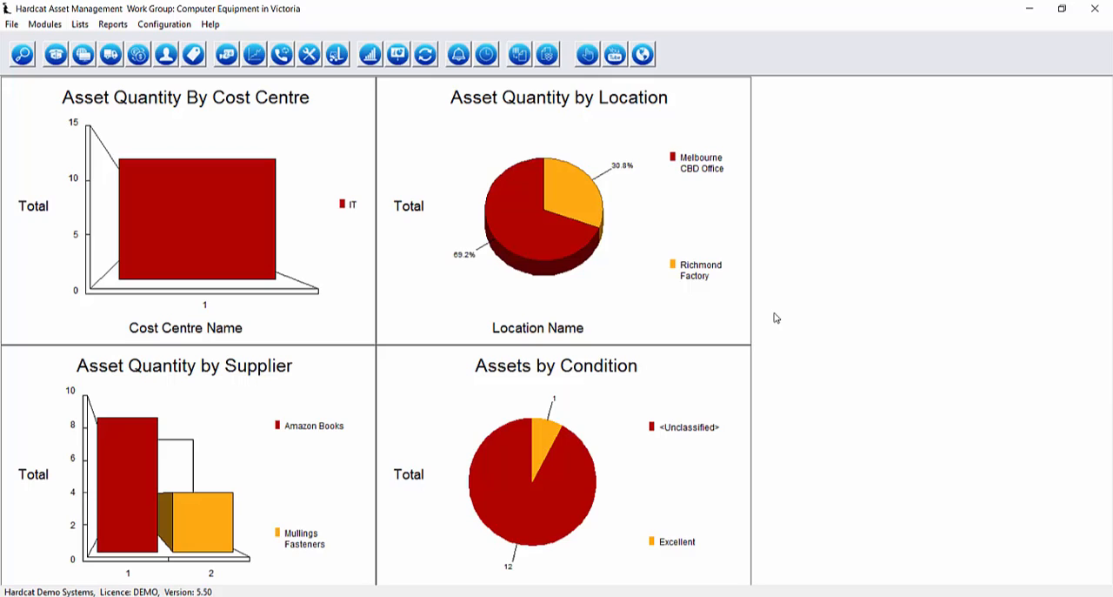